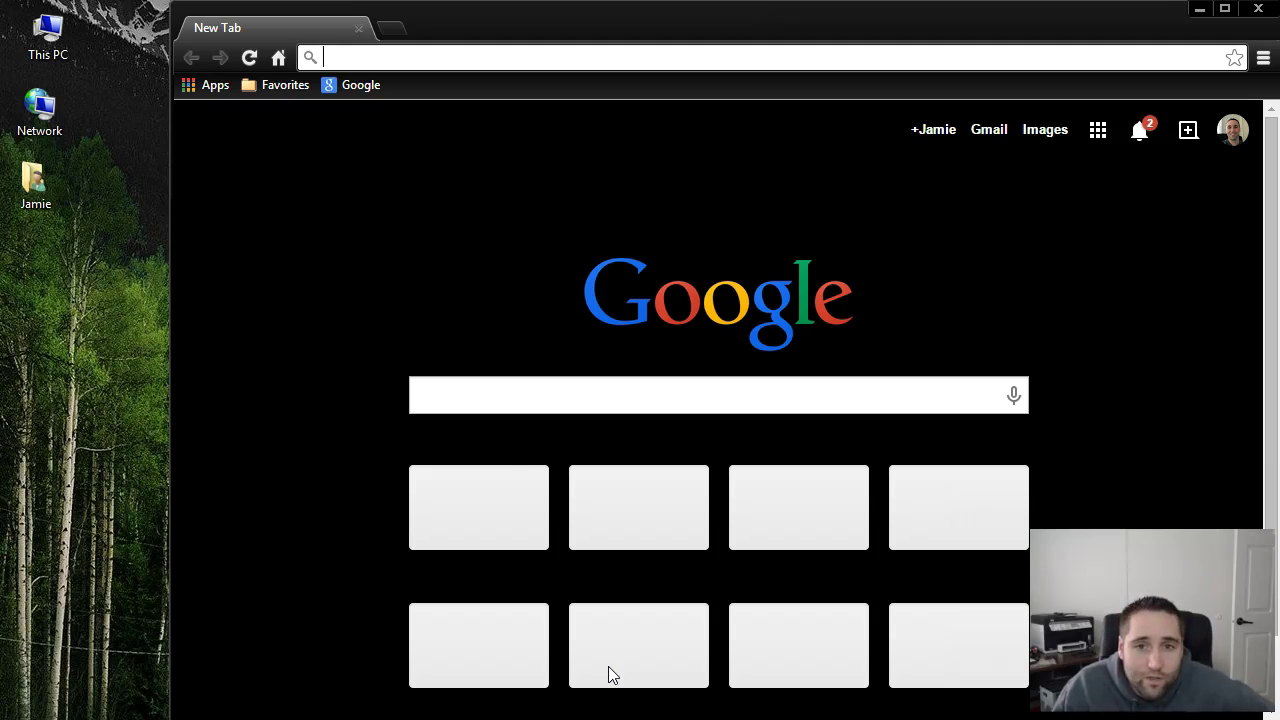
- Click into the Google search box on Chrome's new tab page
left_click(506, 392)
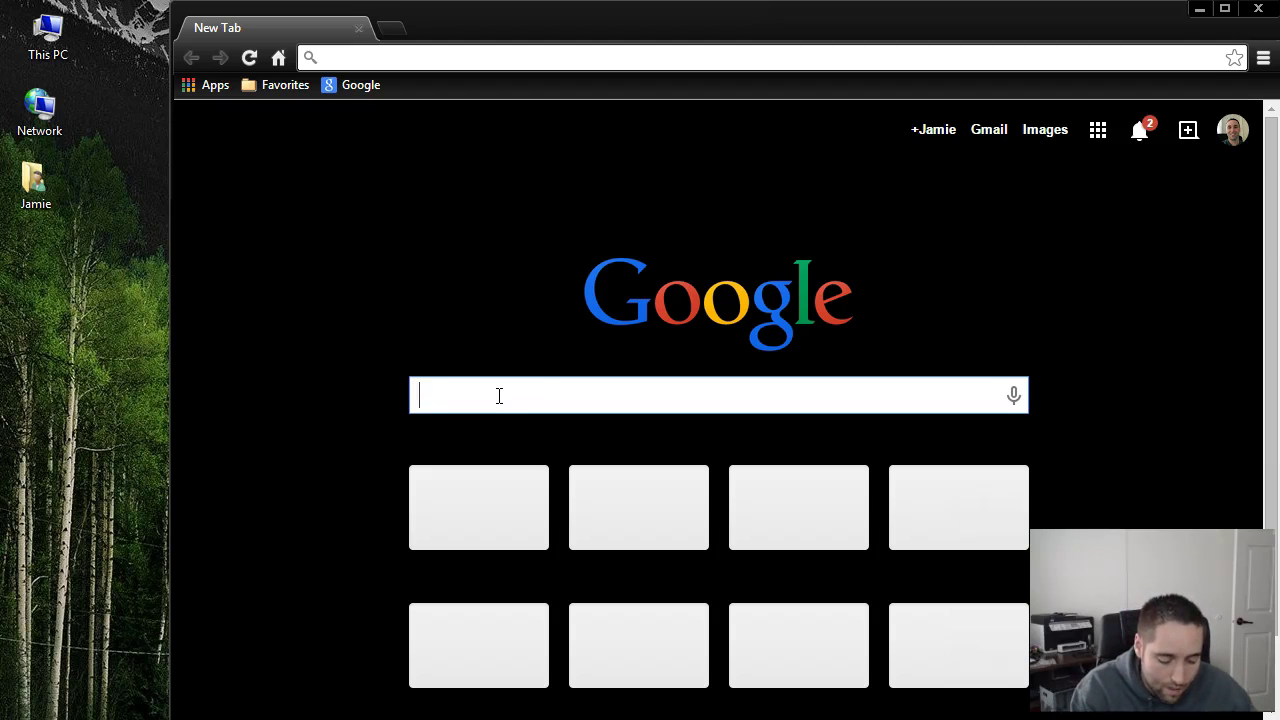
- Search Google for 'create installation media for windows 8' and scroll through the results
type("create")
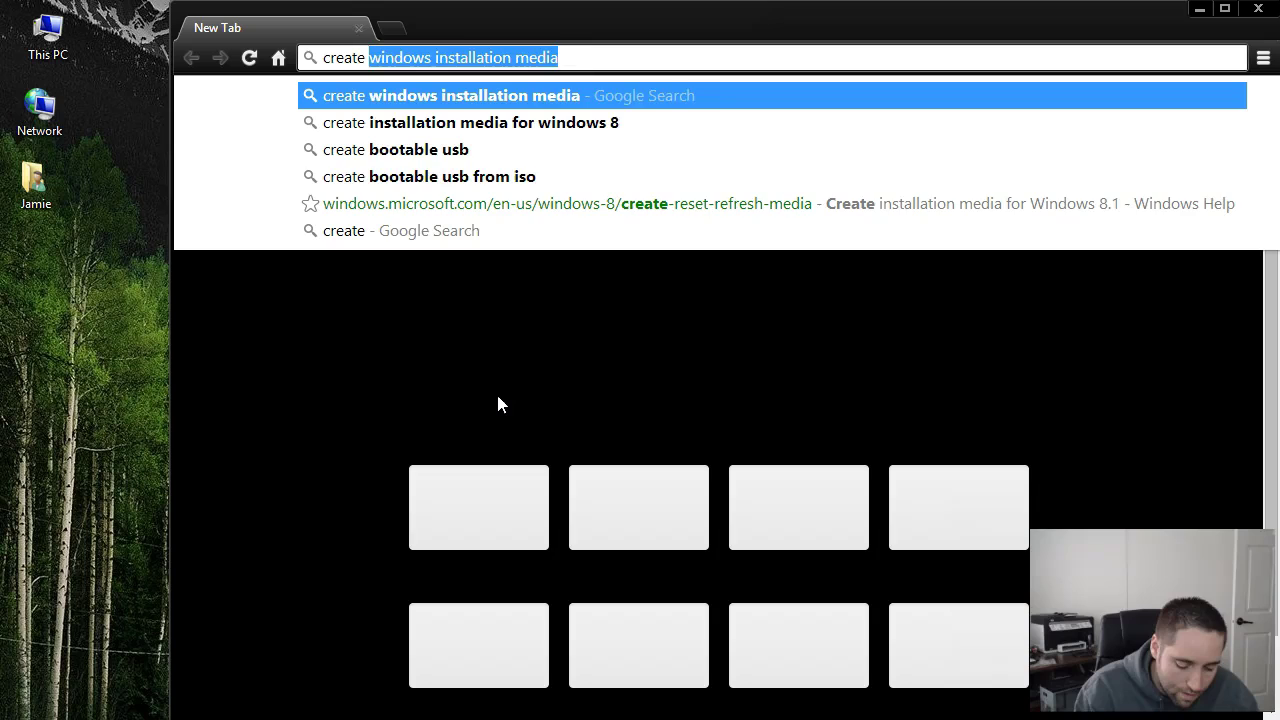
type(" installatio")
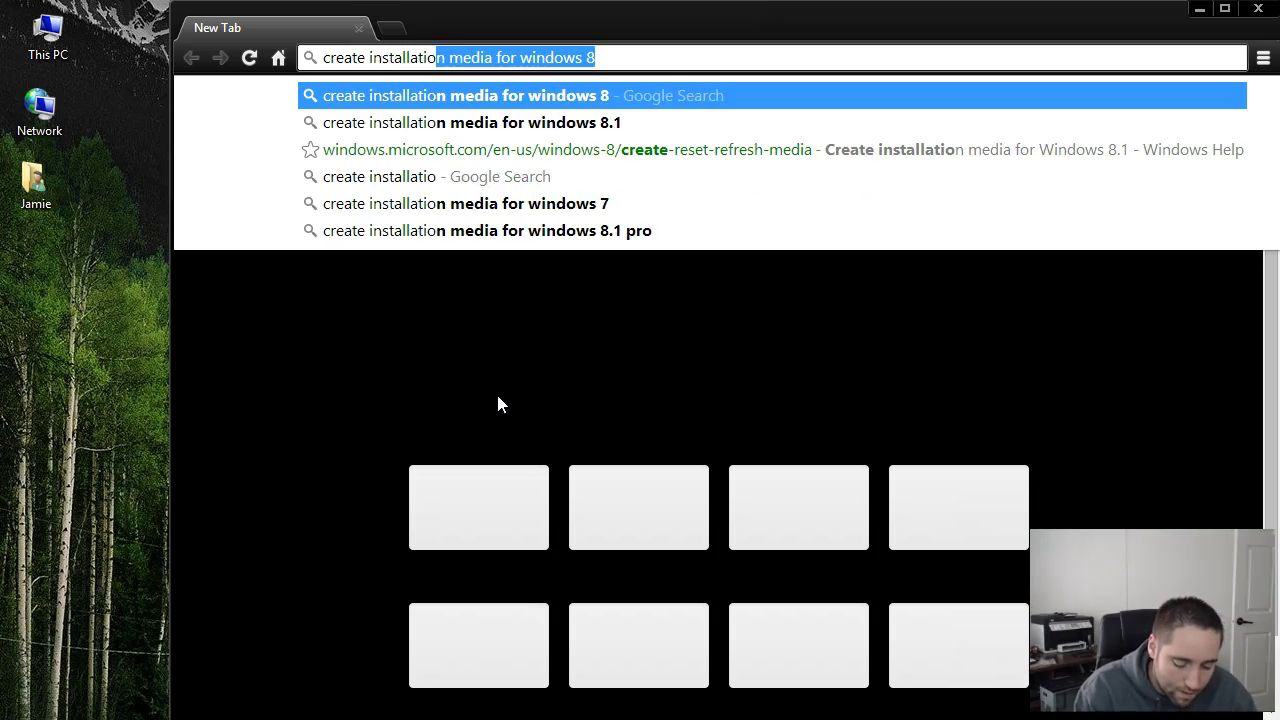
type("n media")
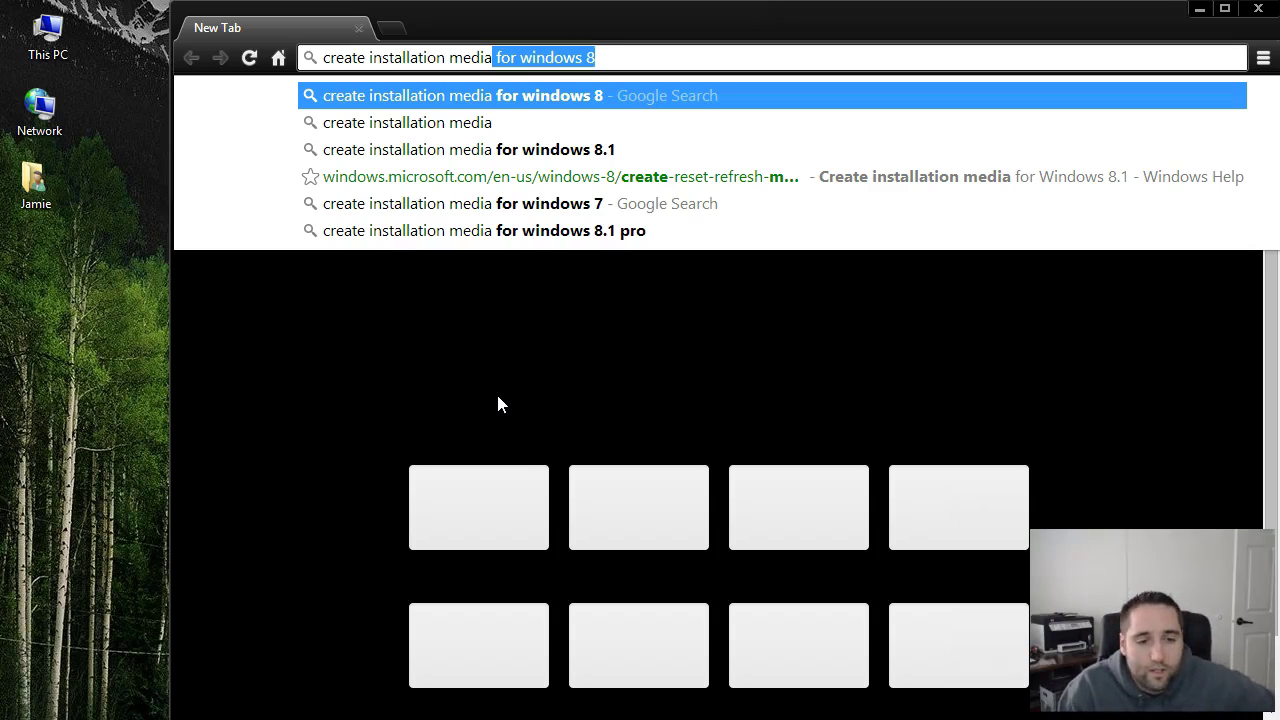
key("Return")
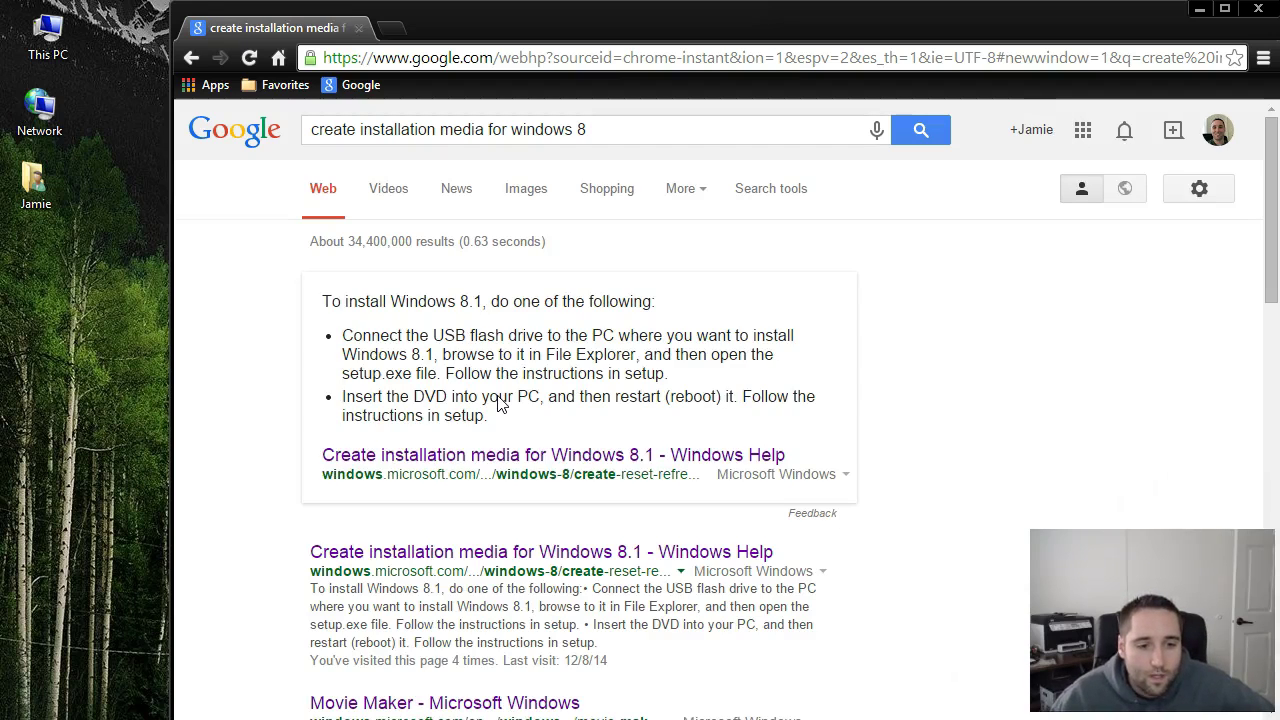
scroll(463, 415, "down", 3)
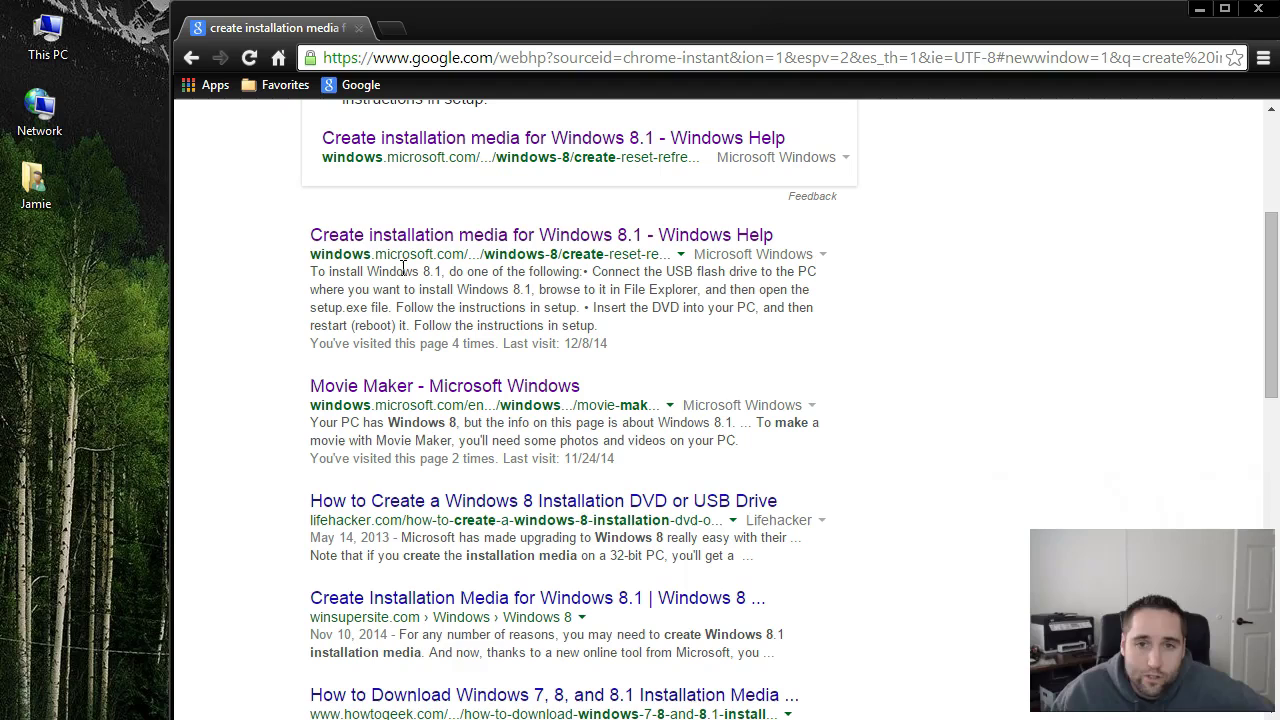
- Open Microsoft's 'Create installation media for Windows 8.1' page and scroll down to the Create media button
left_click(528, 237)
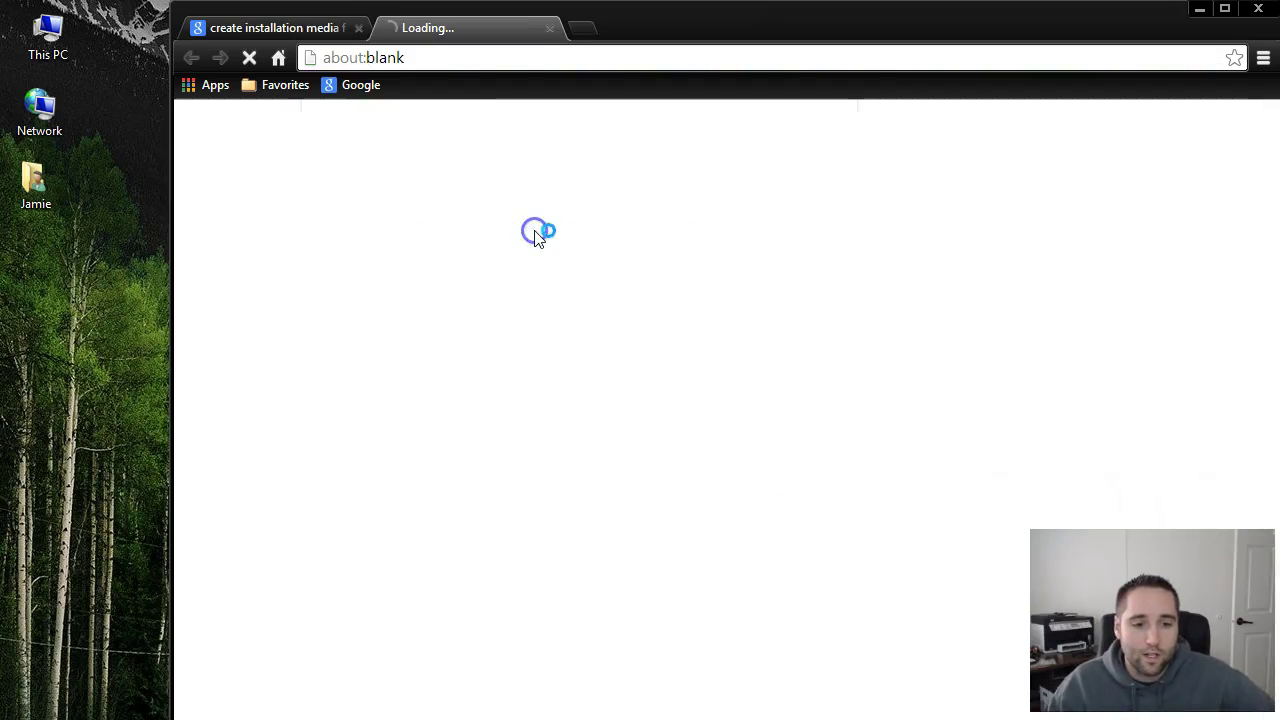
left_click(589, 343)
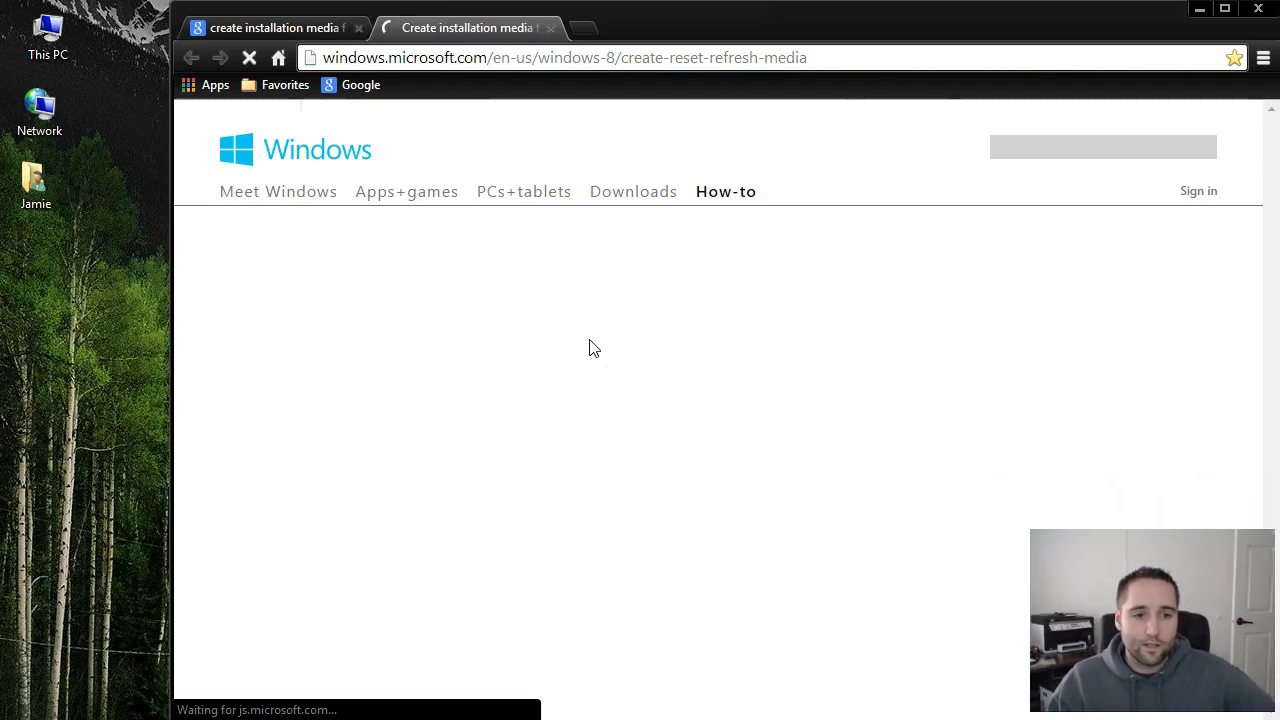
scroll(749, 494, "down", 3)
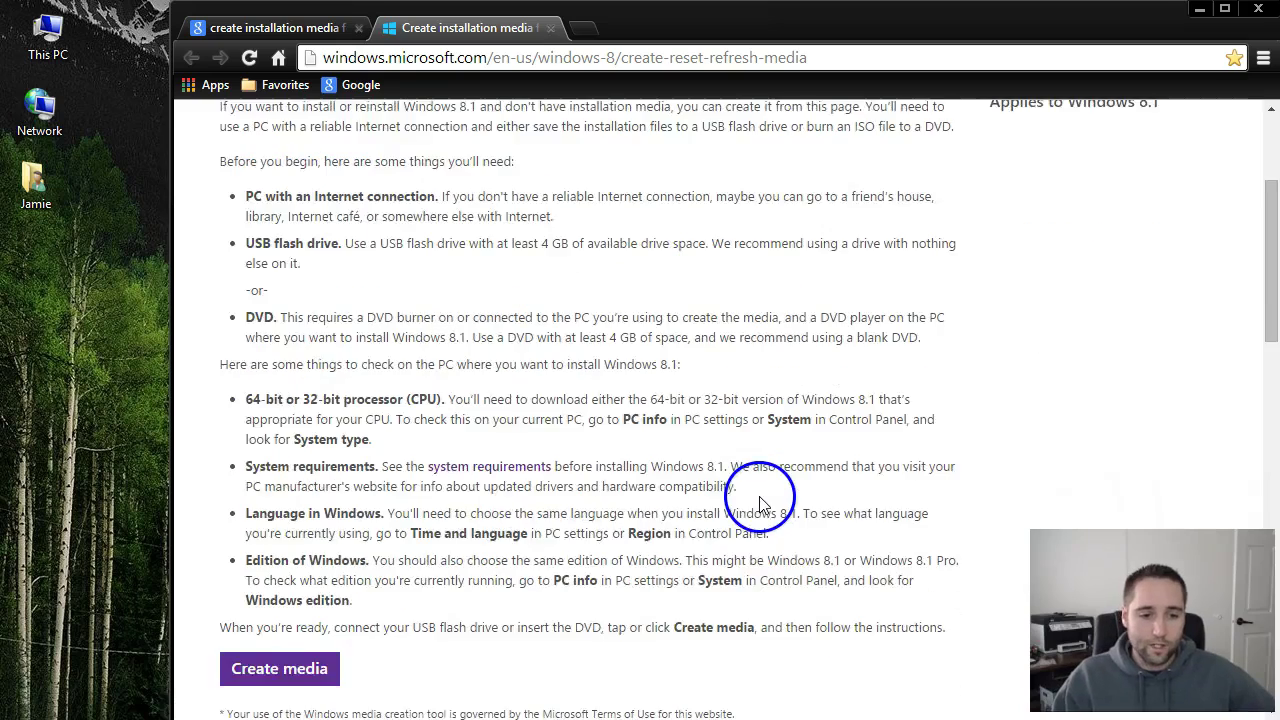
scroll(749, 503, "up", 2)
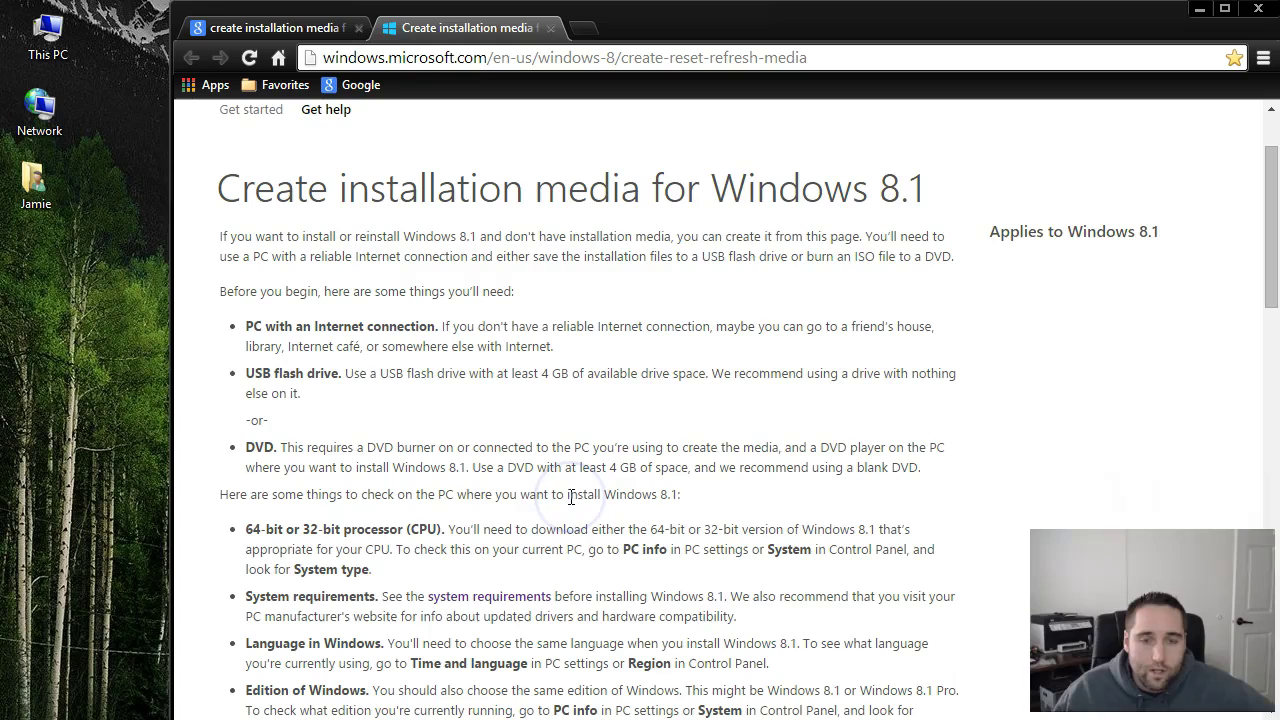
scroll(563, 490, "down", 1)
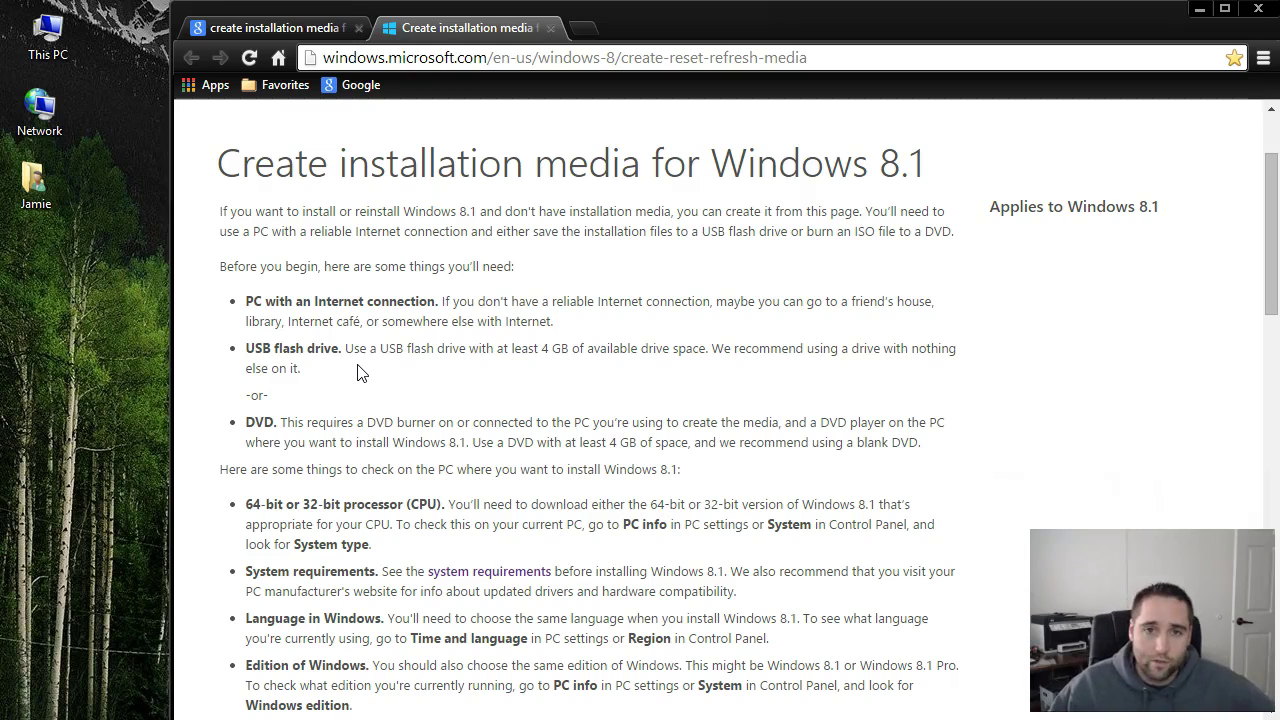
scroll(362, 372, "down", 1)
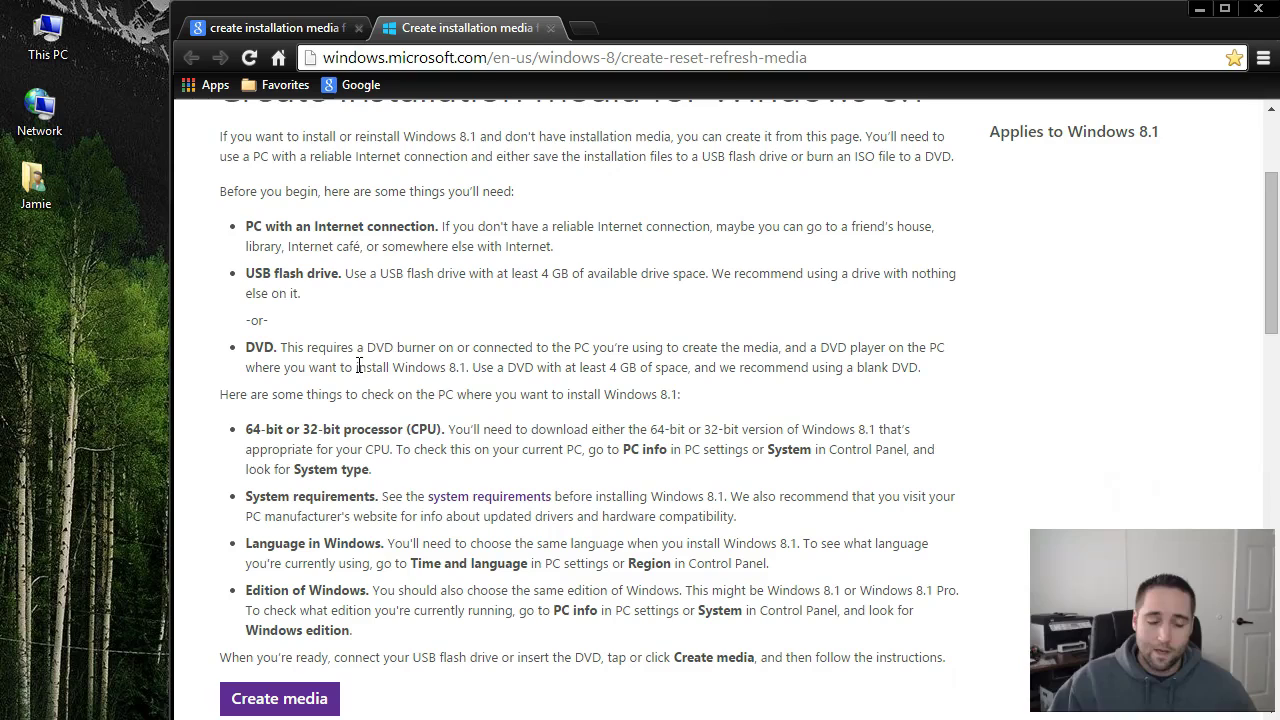
scroll(467, 410, "down", 1)
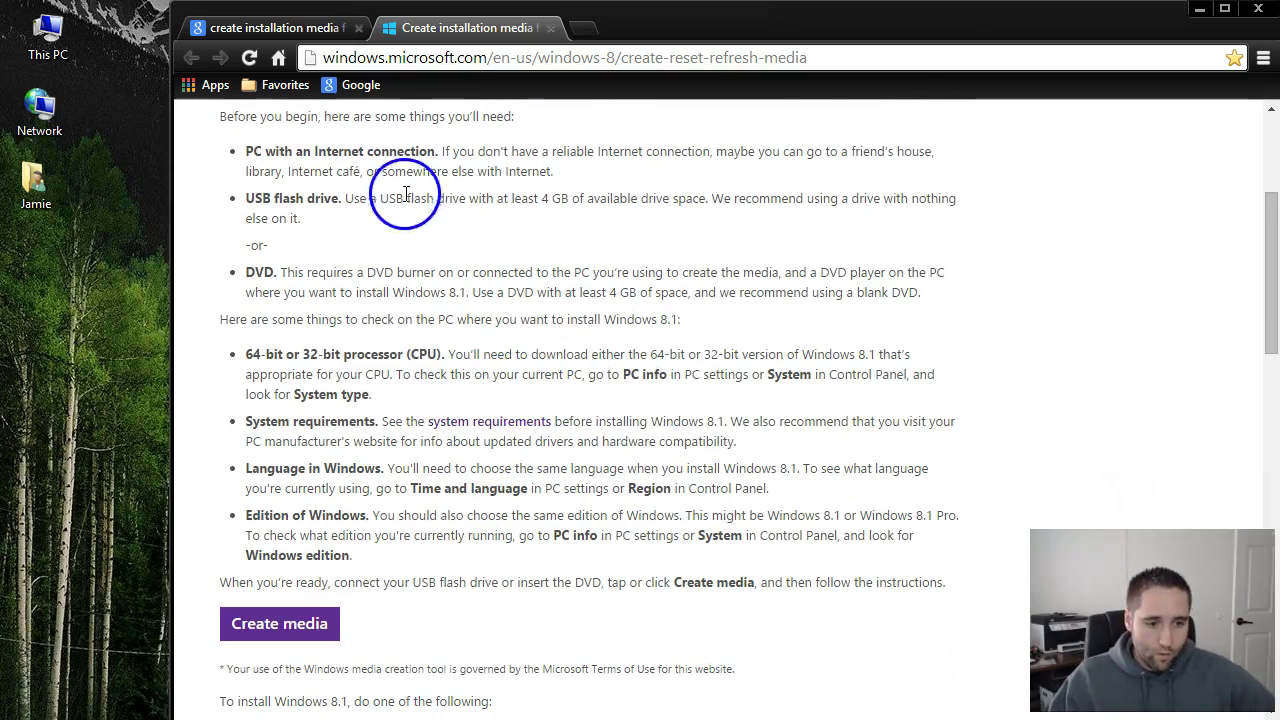
scroll(450, 581, "down", 2)
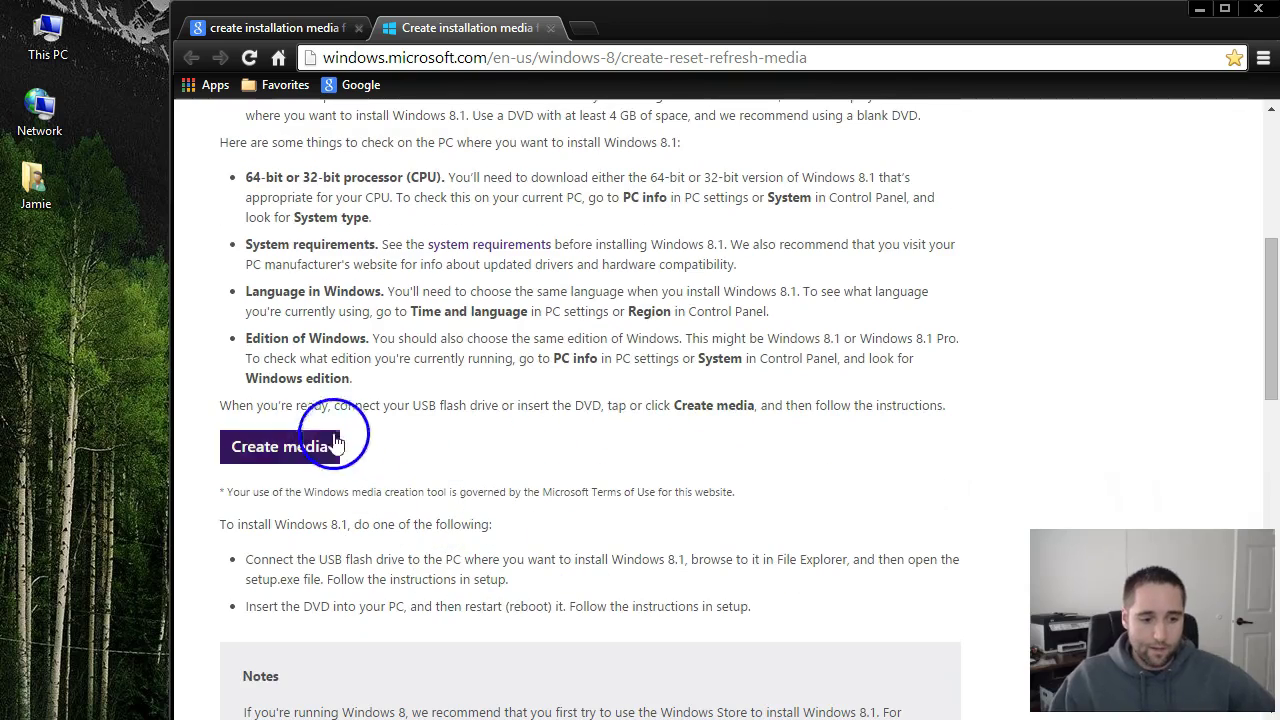
scroll(313, 452, "down", 1)
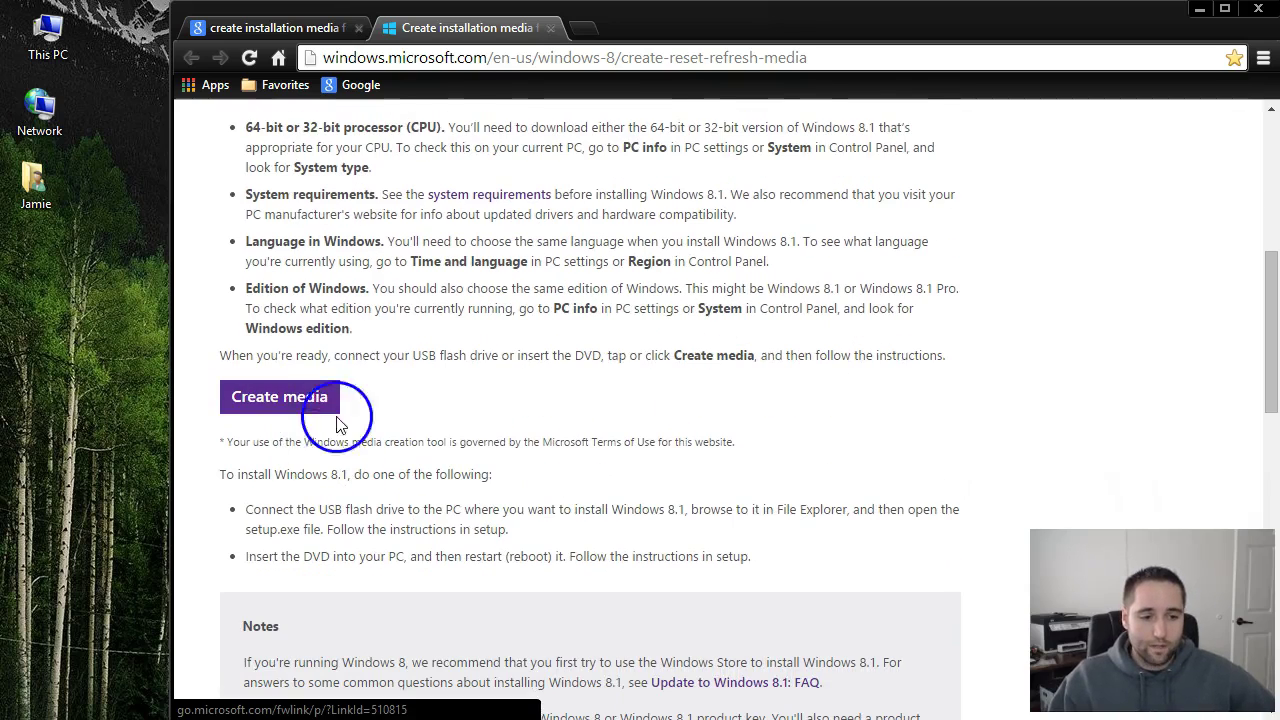
- Download the Windows media creation tool and launch it
left_click(283, 400)
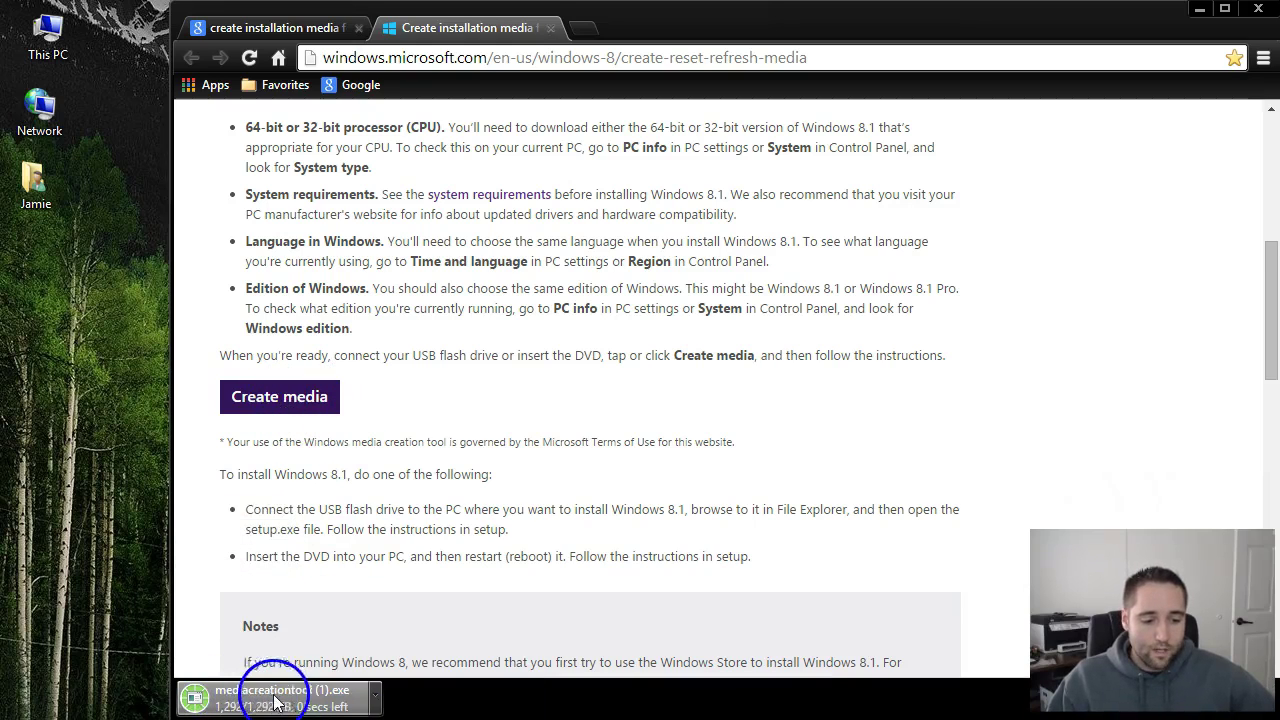
left_click(309, 700)
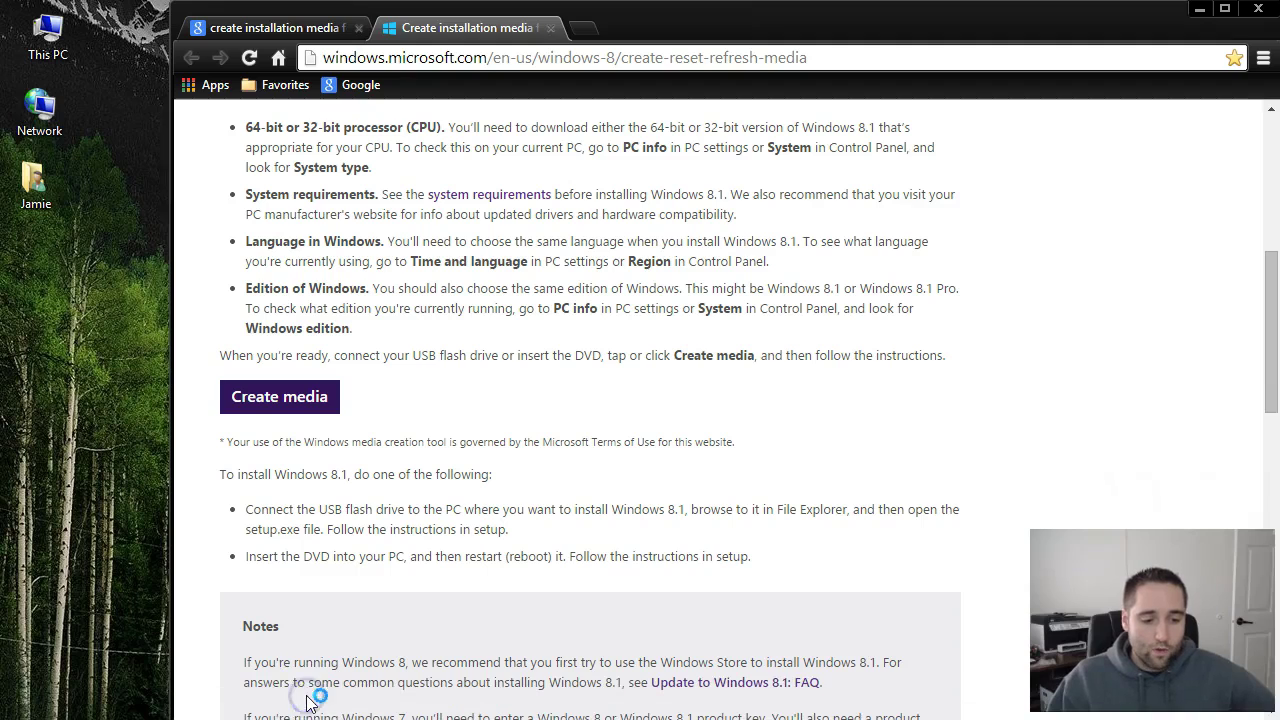
left_click(563, 533)
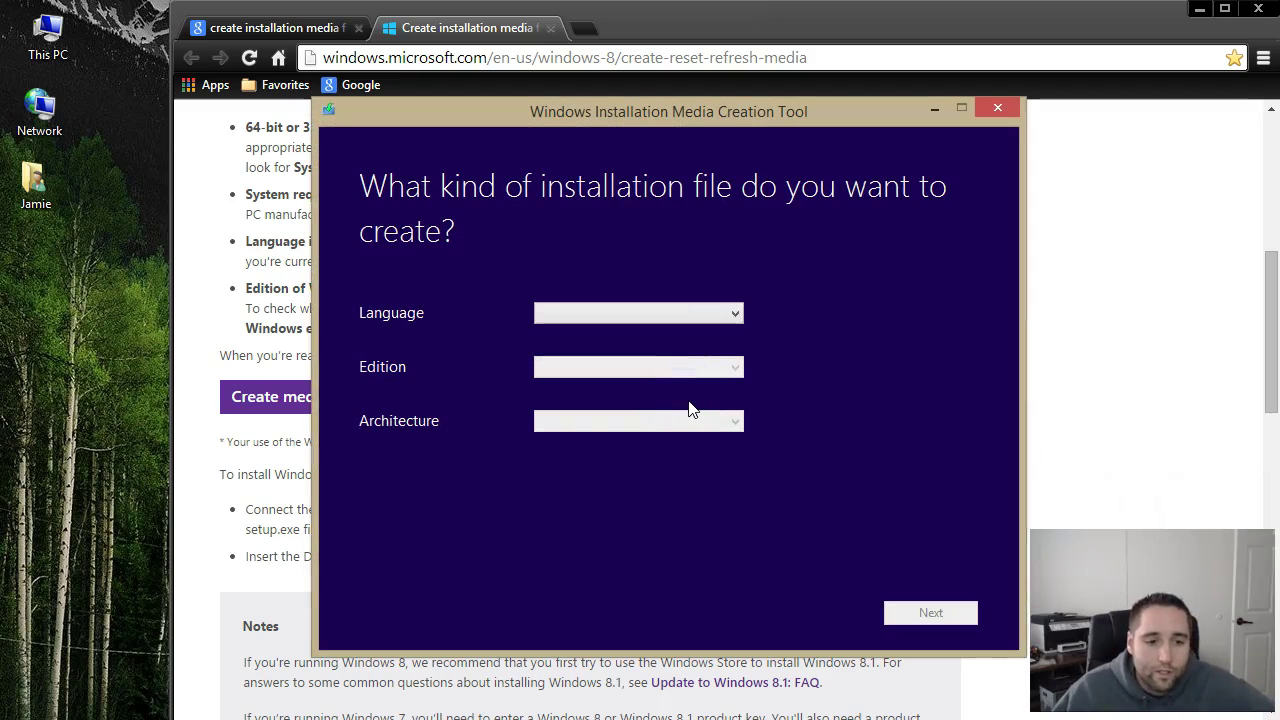
- Choose language English - en-us, edition Windows 8.1 Pro, and architecture 64-bit (x64)
key("alt+Down")
key("Down")
key("Down")
key("Down")
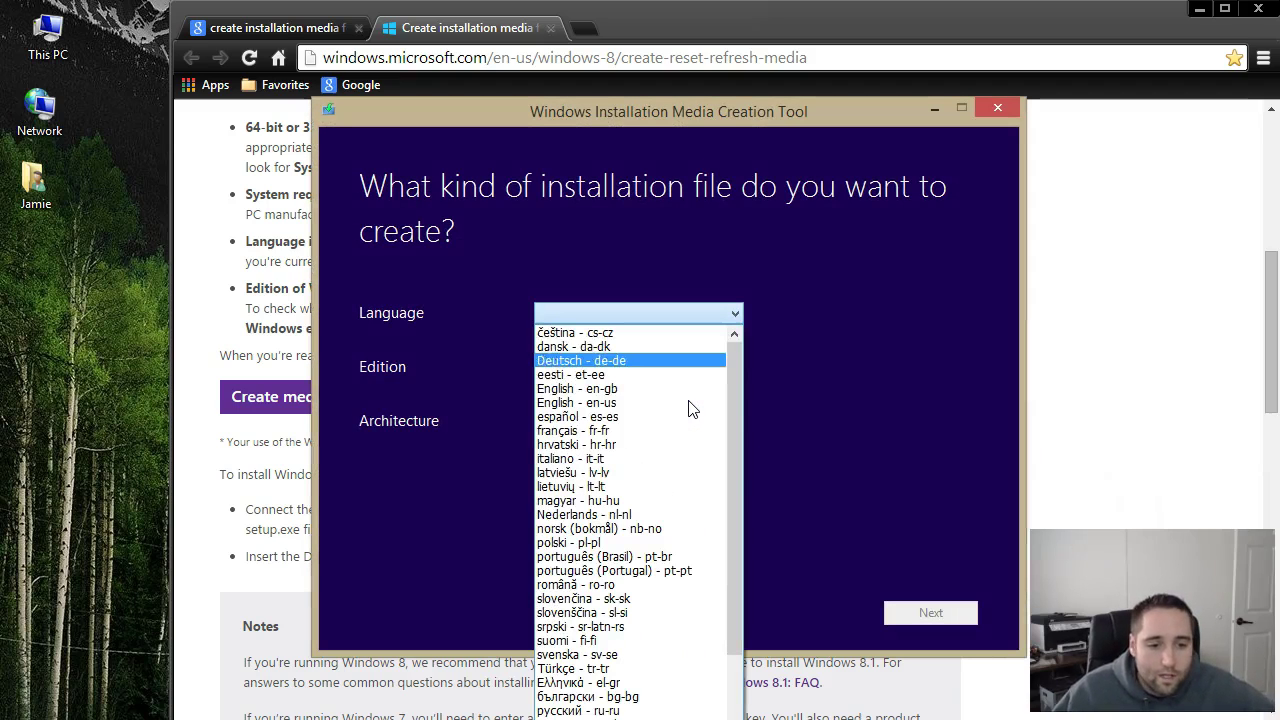
left_click(577, 403)
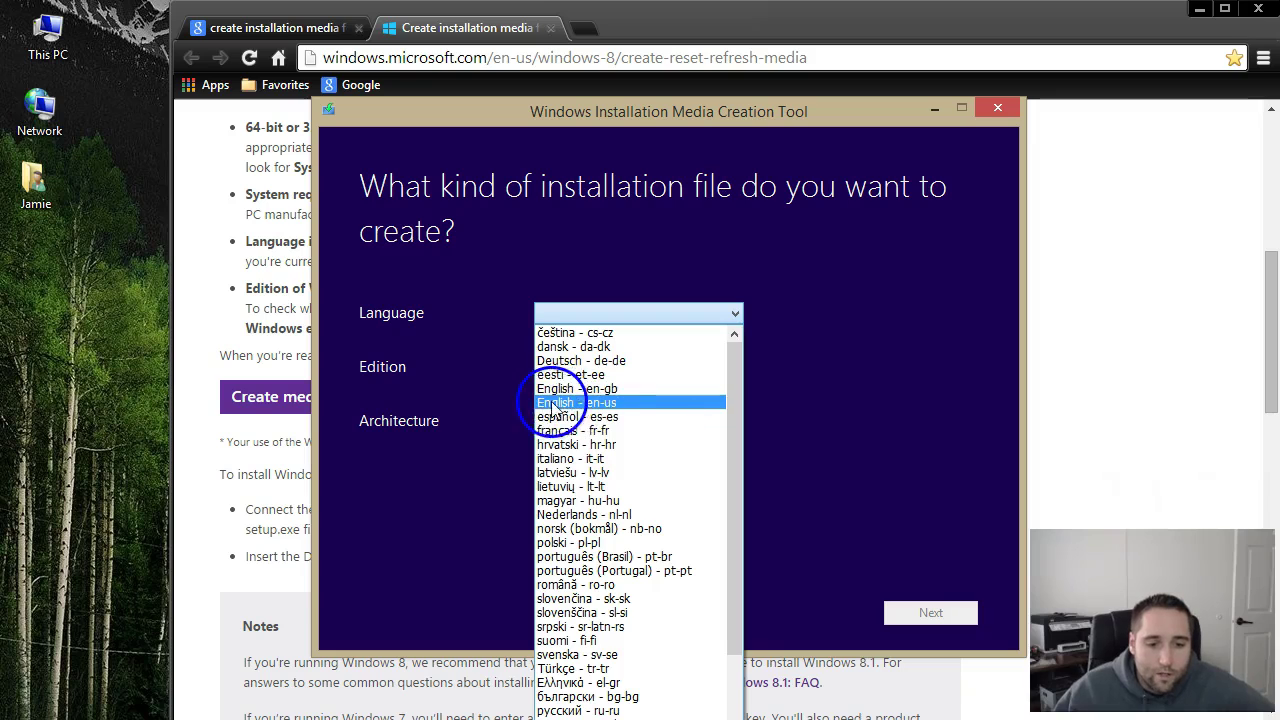
left_click(632, 406)
left_click(736, 367)
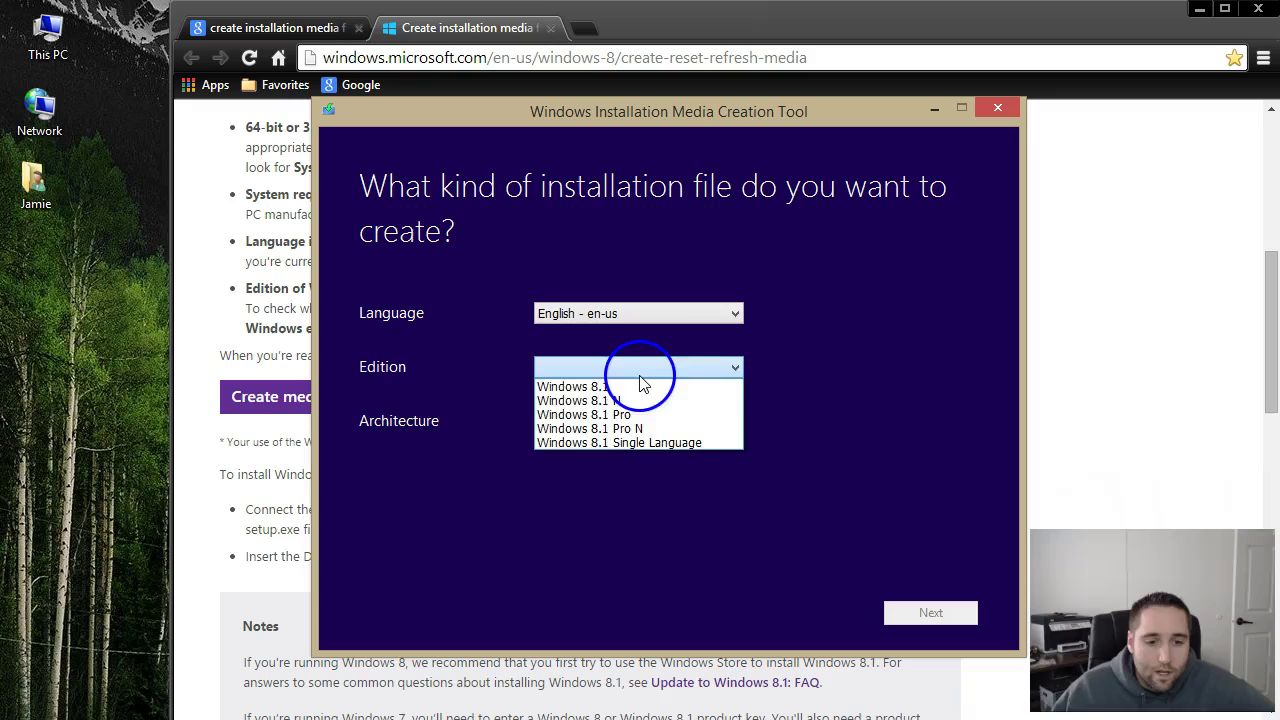
left_click(672, 416)
left_click(740, 425)
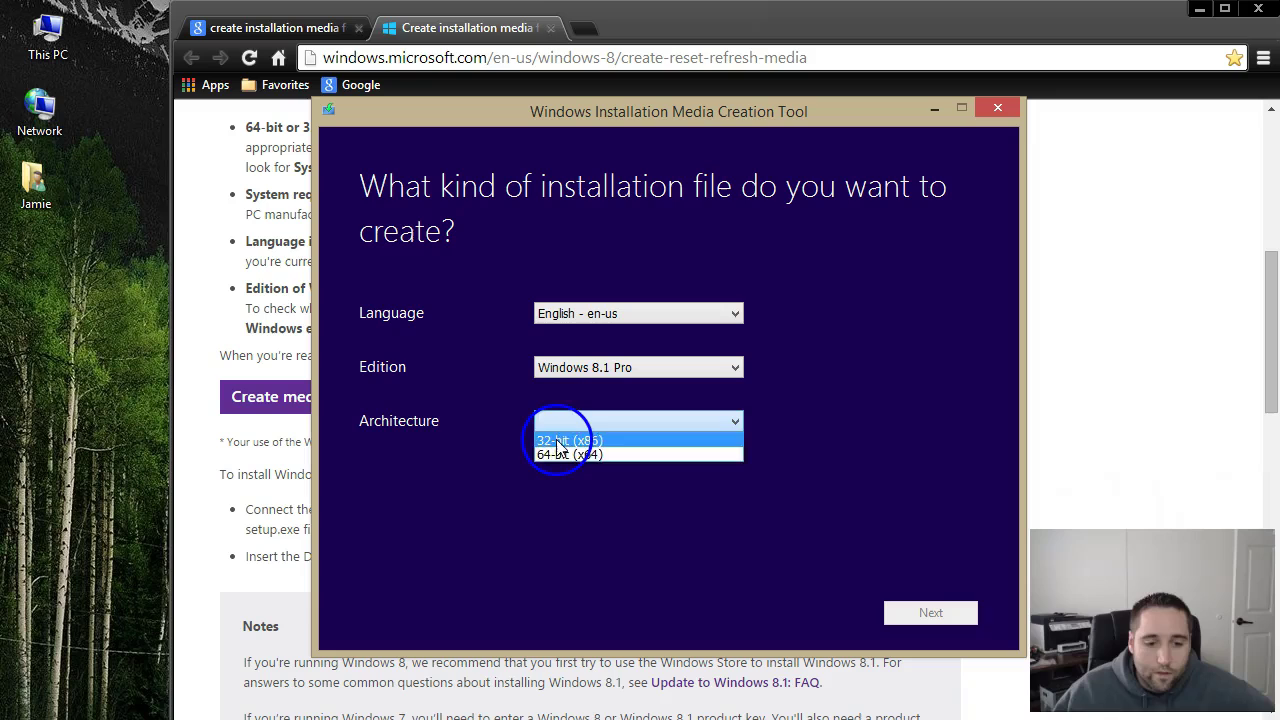
left_click(576, 494)
left_click(570, 423)
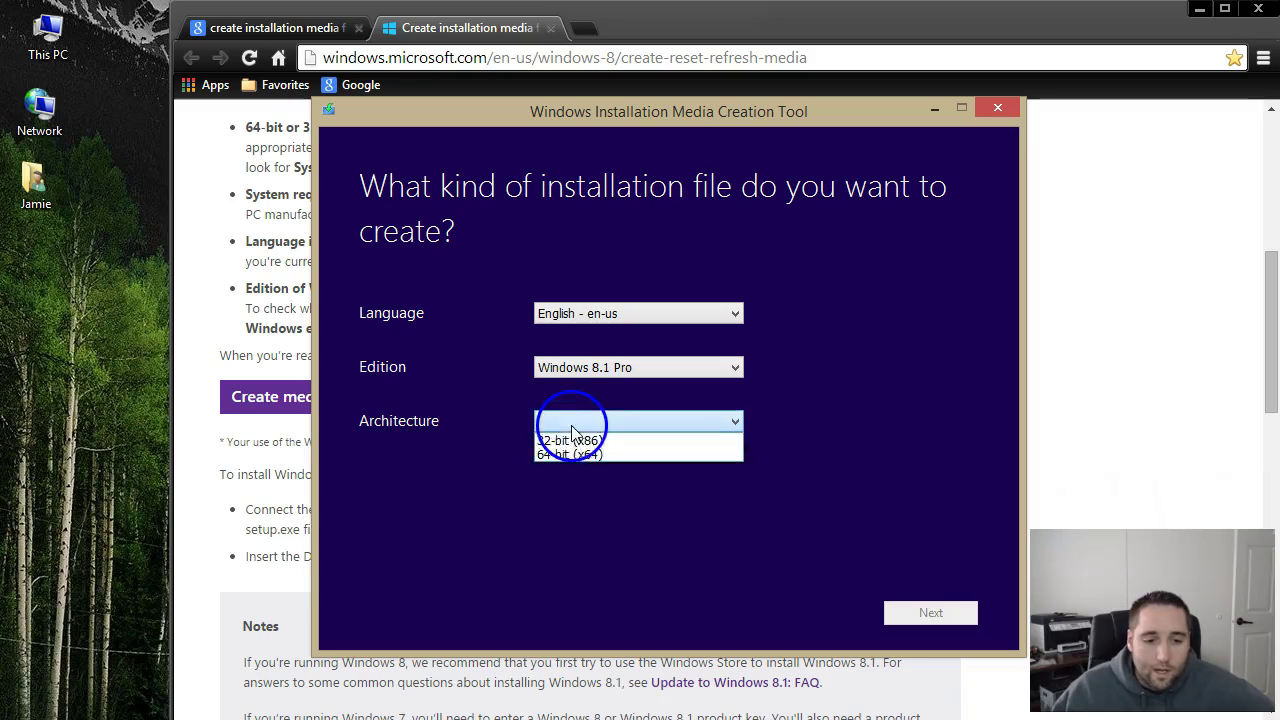
left_click(567, 455)
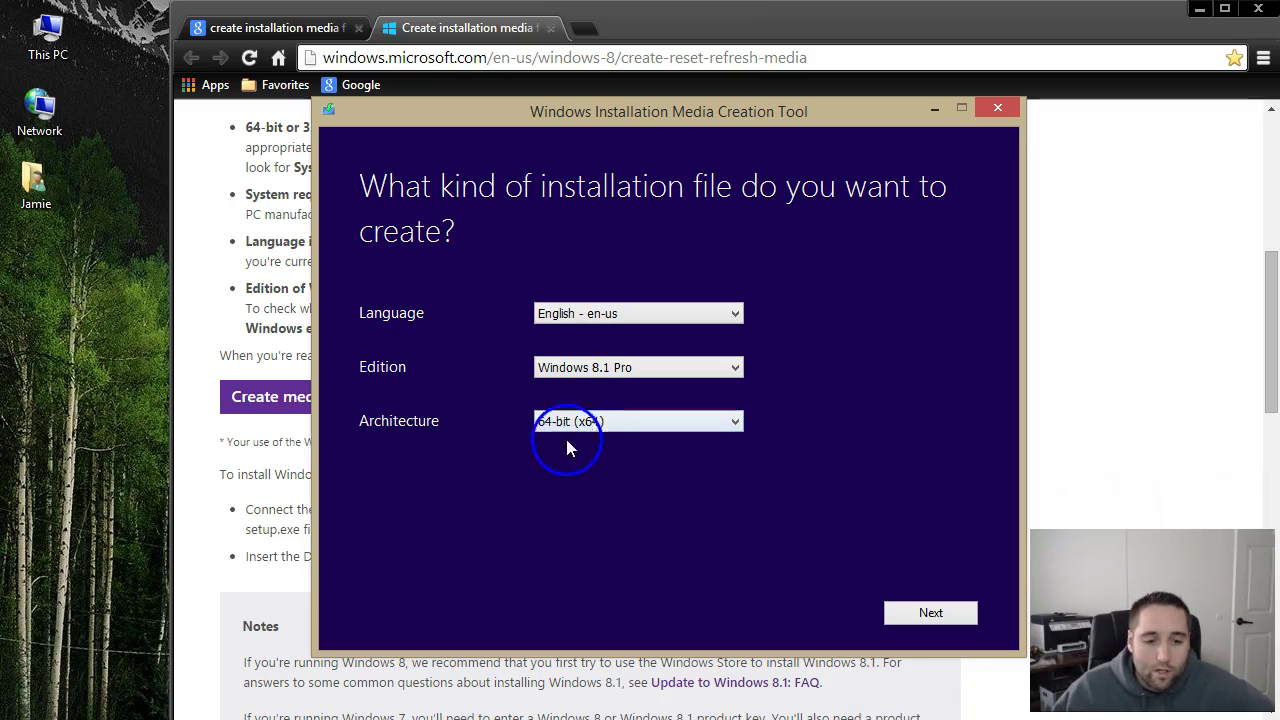
left_click(57, 62)
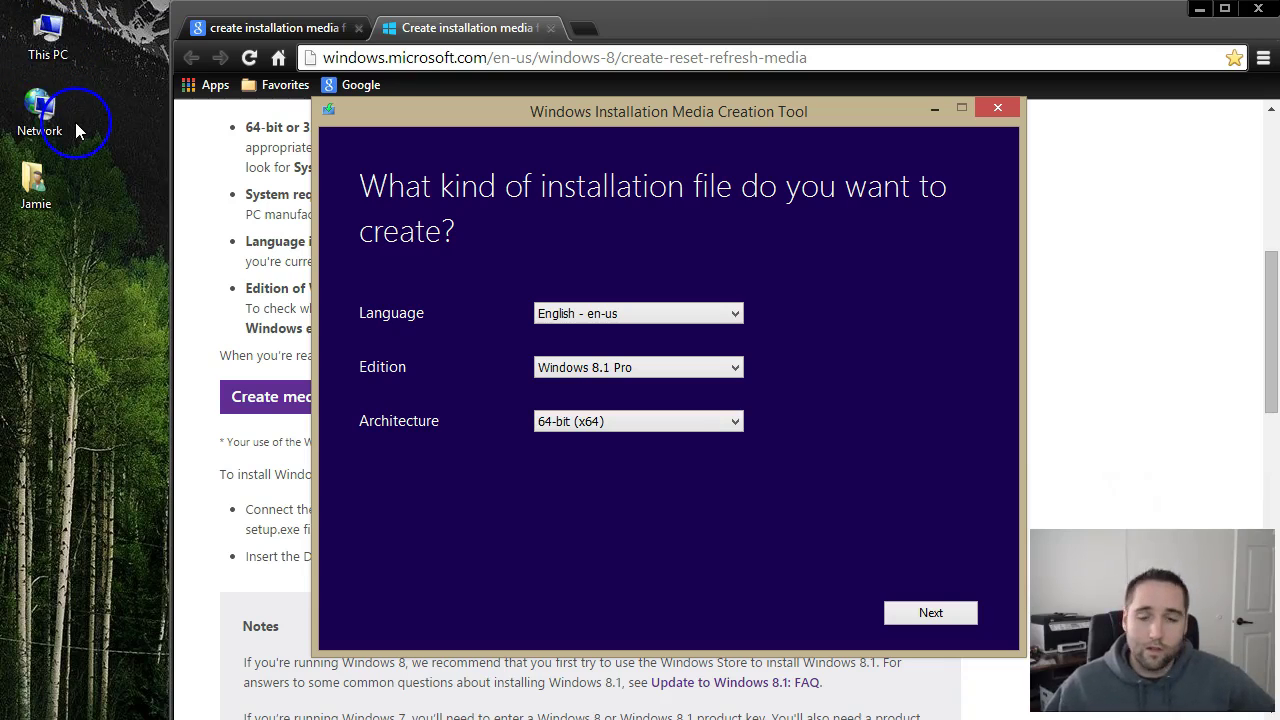
right_click(52, 40)
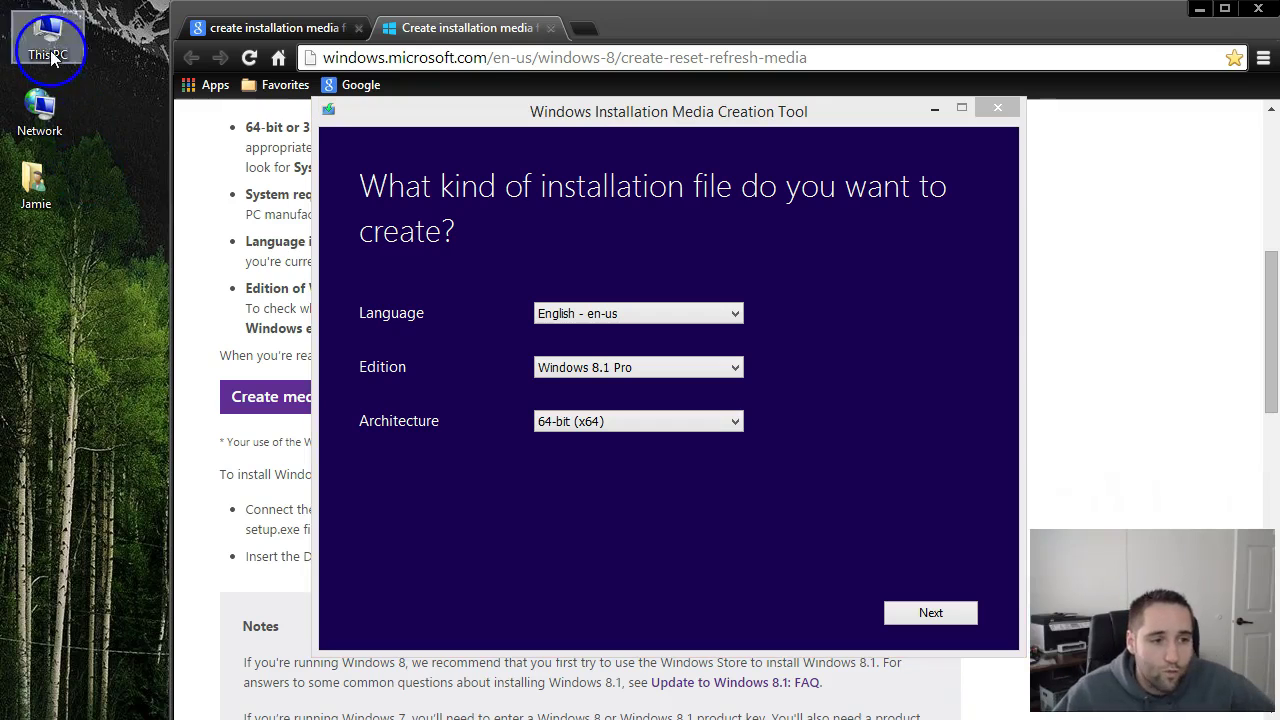
left_click(133, 261)
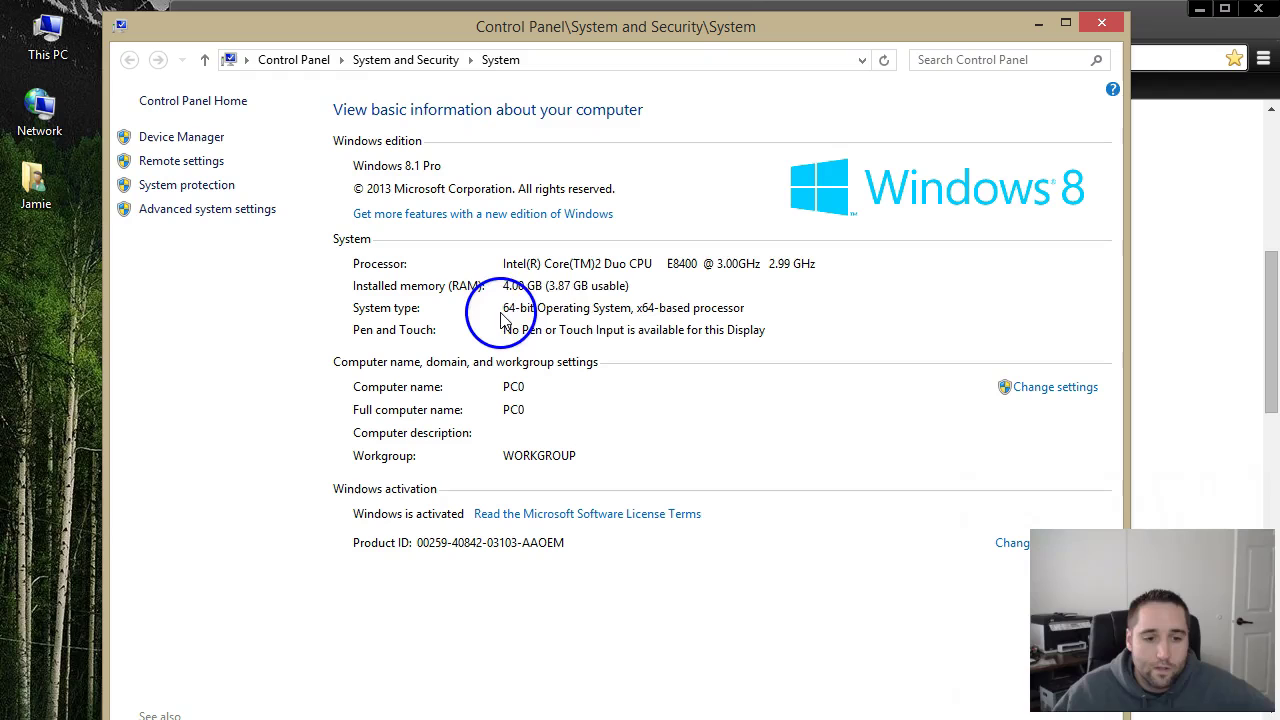
left_click(1099, 23)
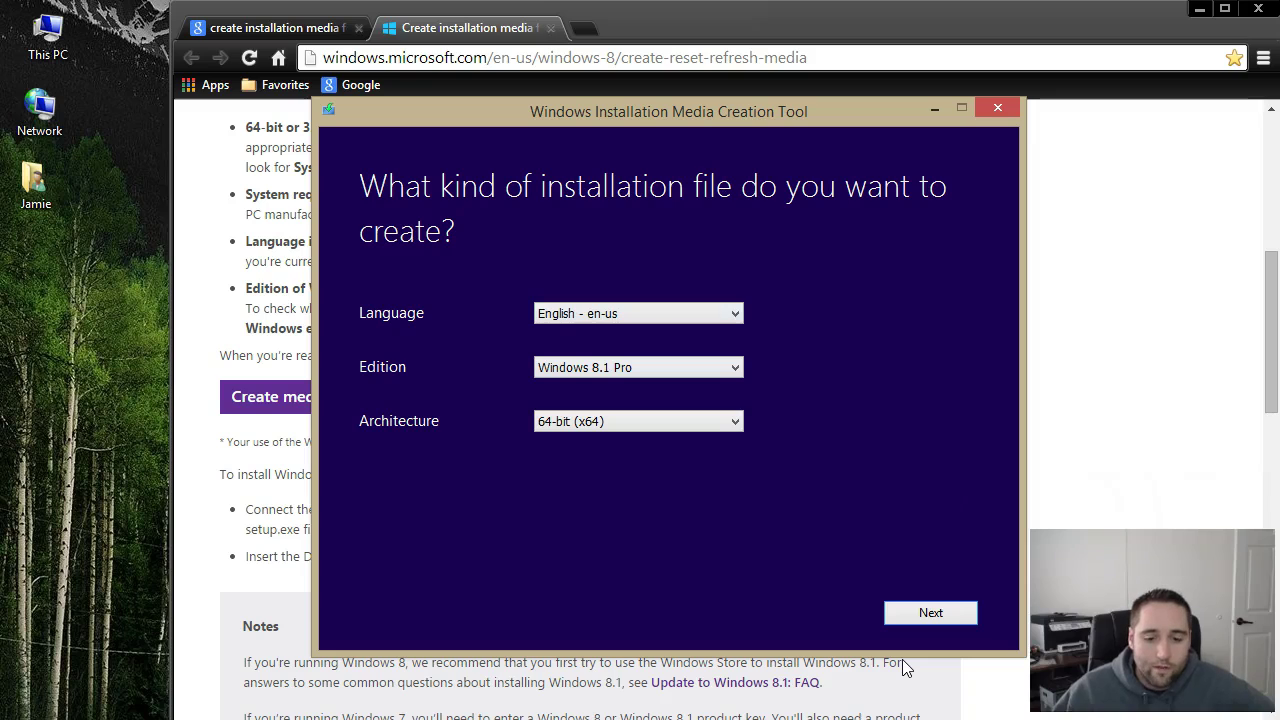
- Select ISO file as the media to create and continue to the save-location dialog
key("Return")
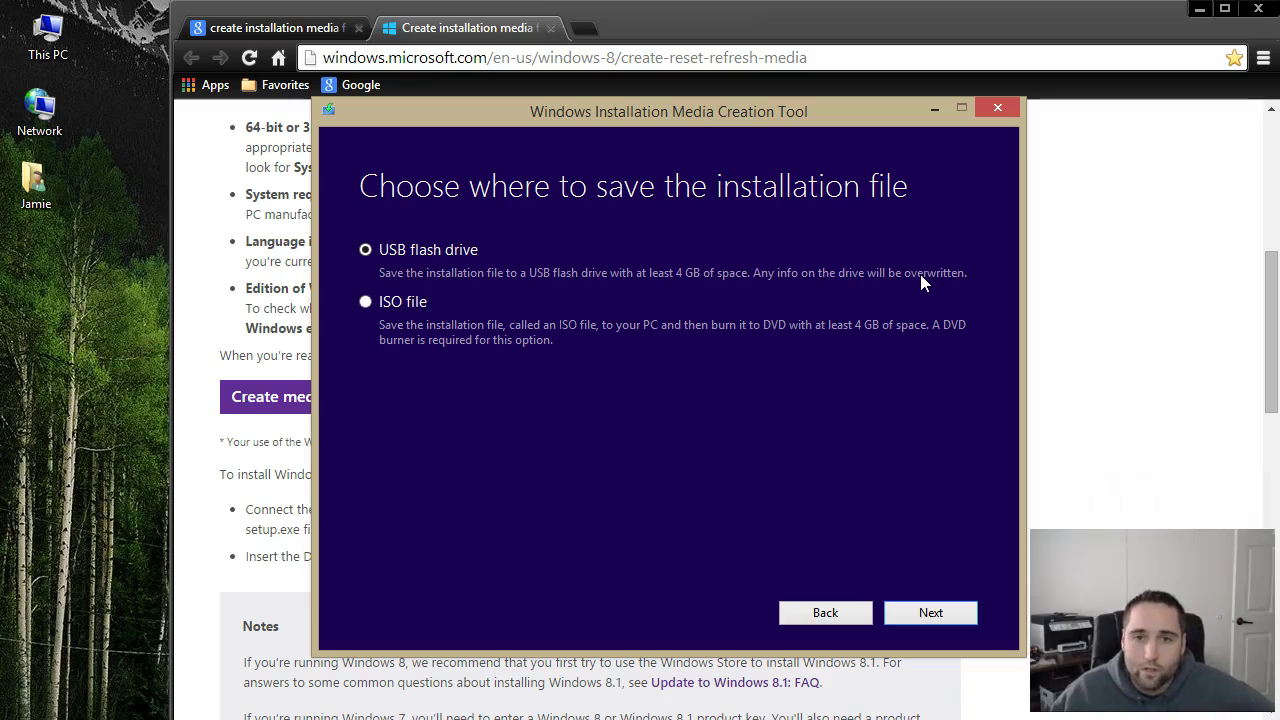
left_click(405, 305)
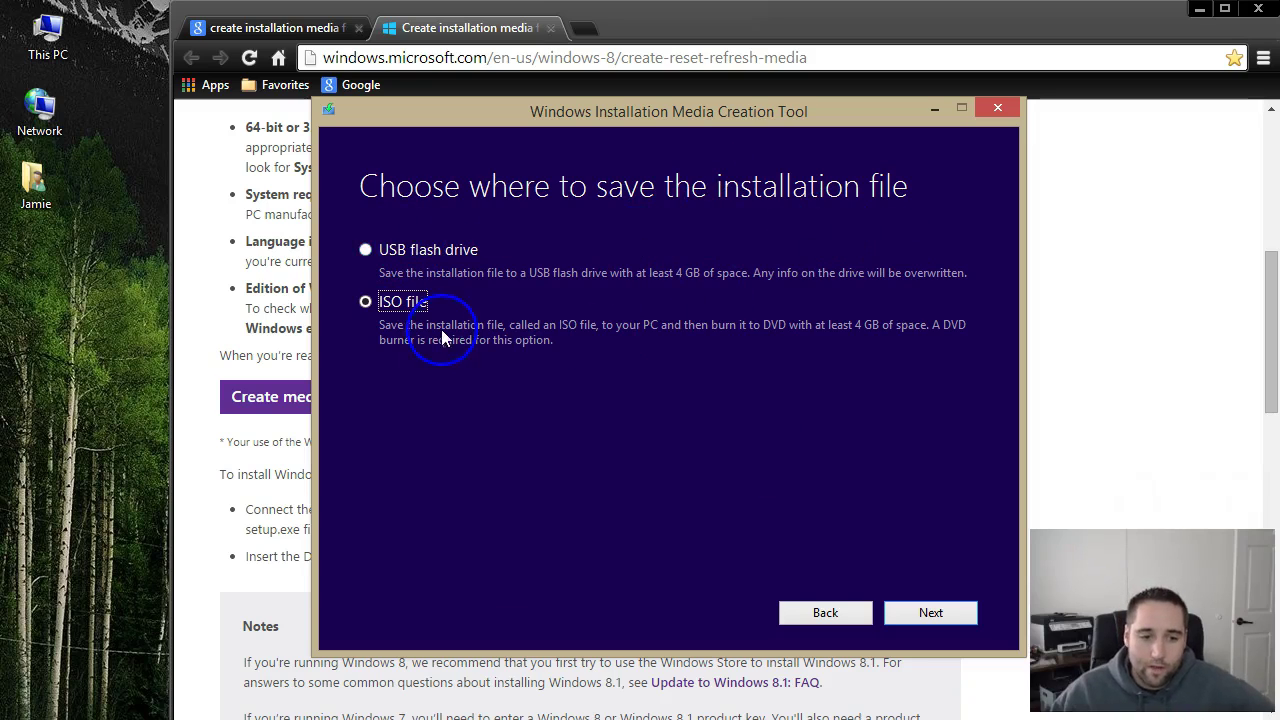
left_click(930, 613)
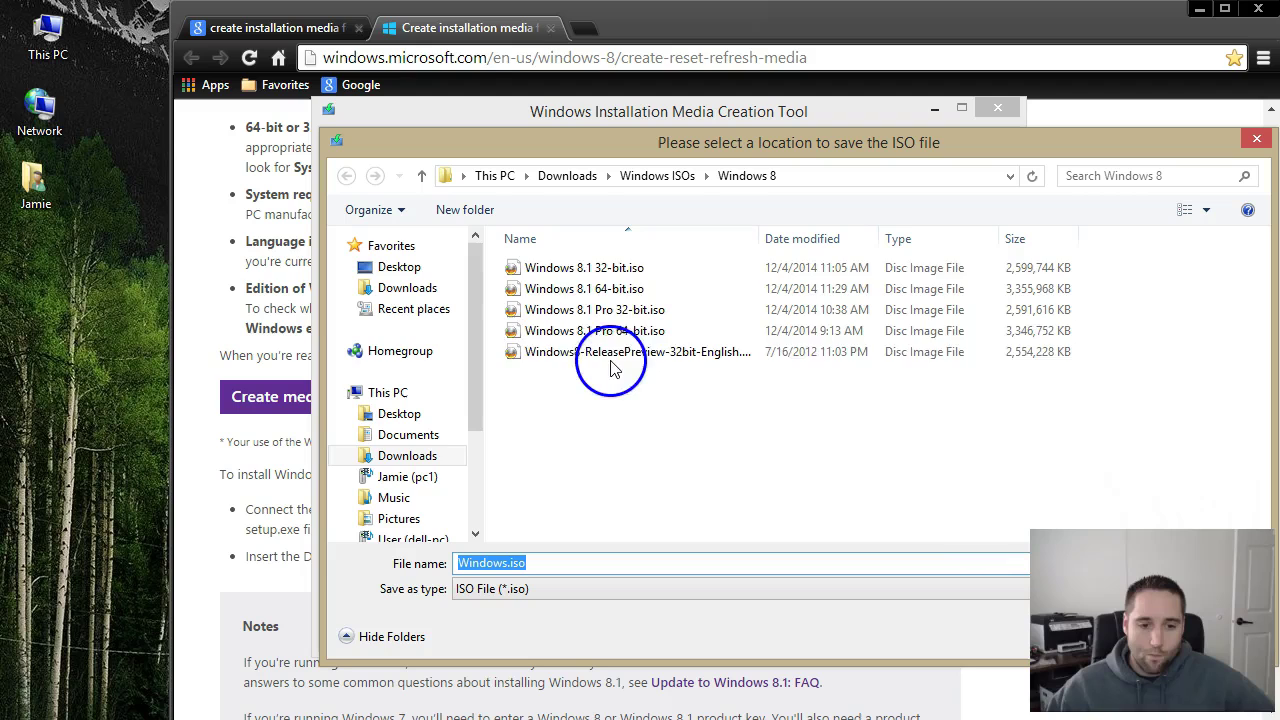
- Close the ISO save dialog without saving, then quit the media creation tool
left_click(600, 310)
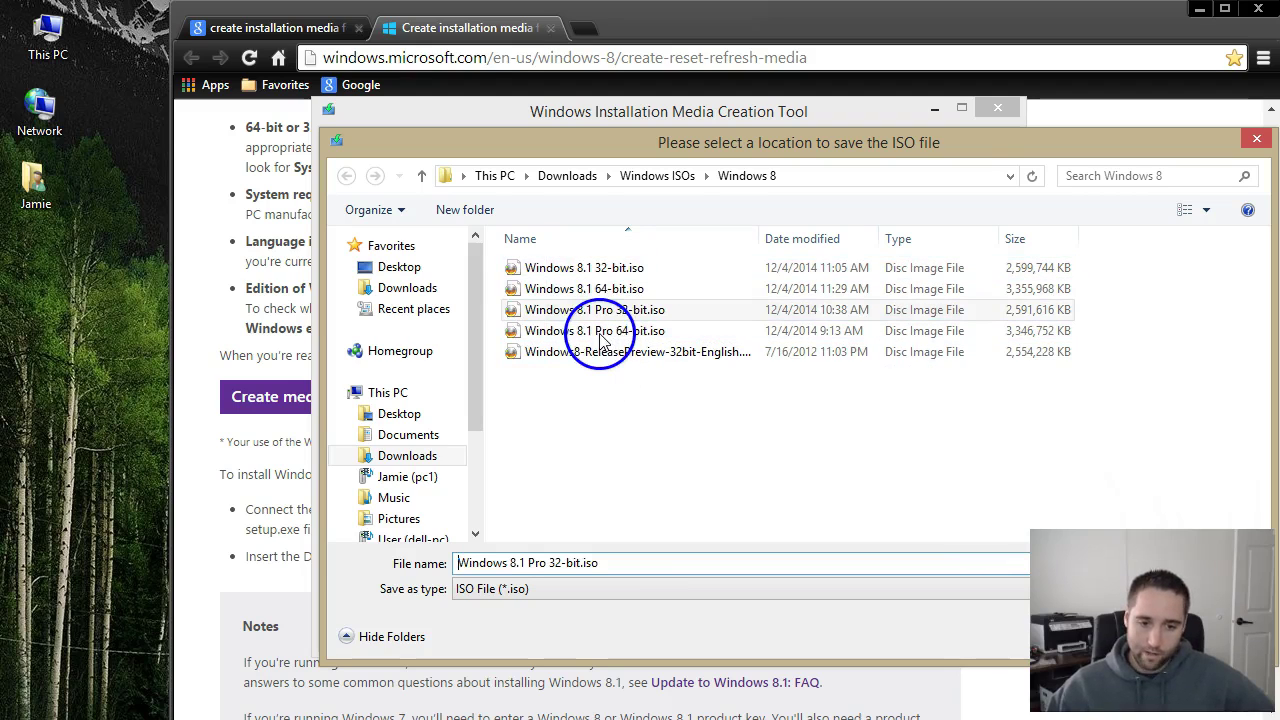
right_click(600, 340)
key("Escape")
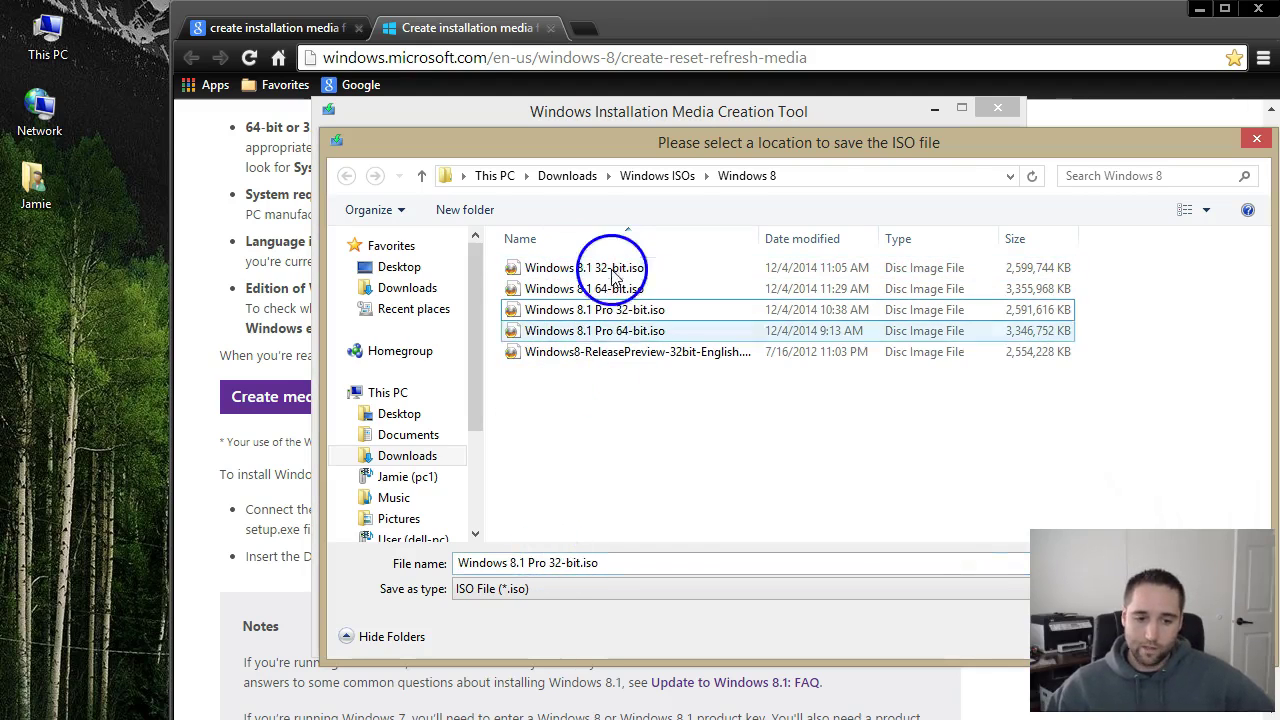
left_click(595, 310)
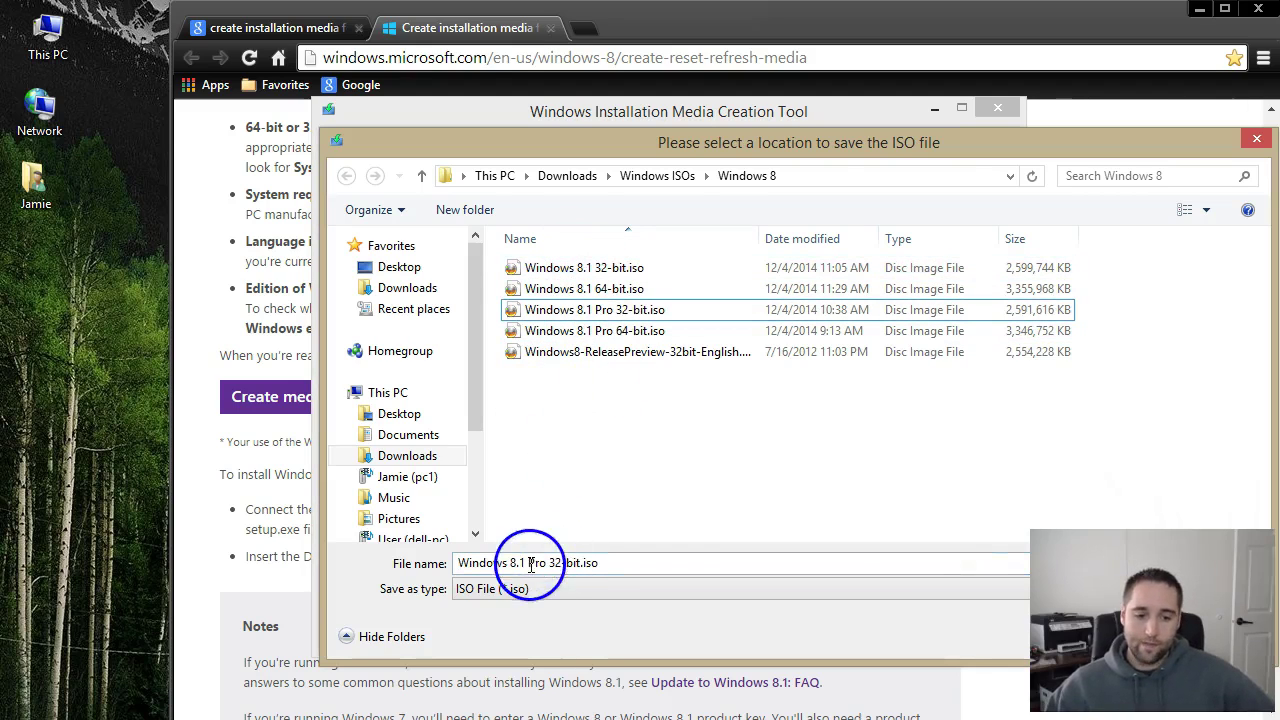
left_click(1257, 138)
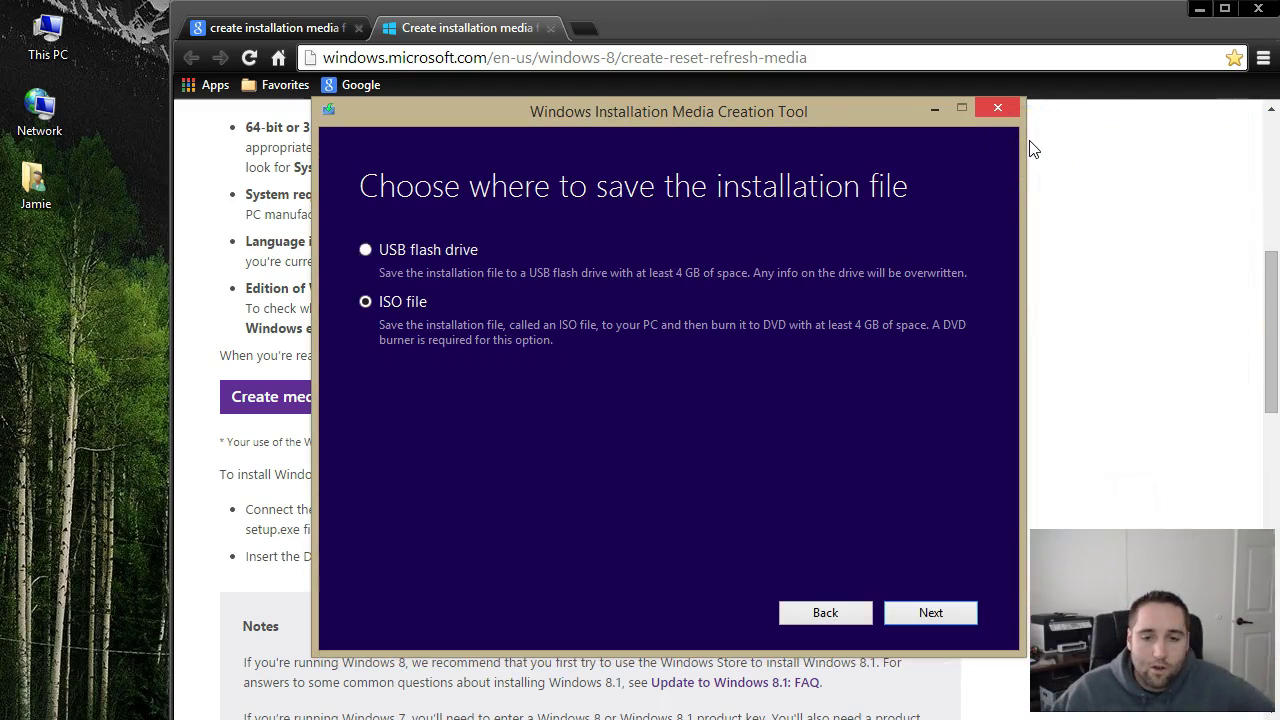
key("alt+F4")
key("Tab")
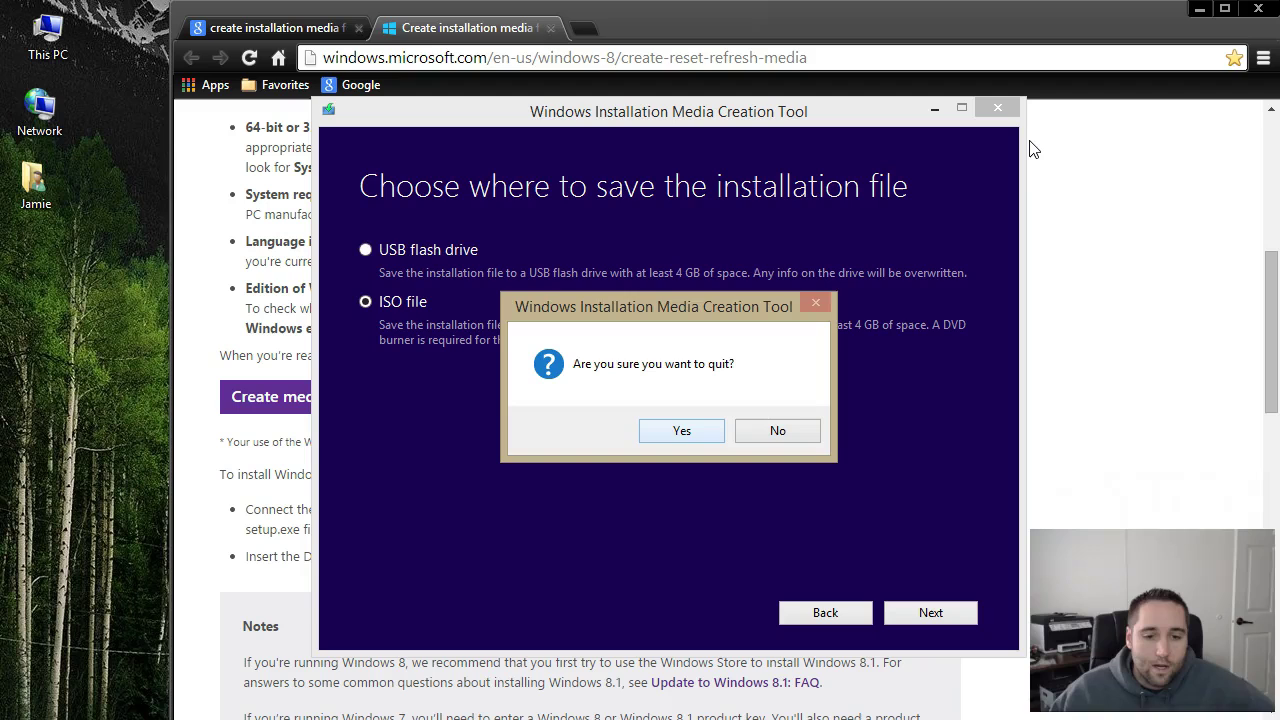
key("Return")
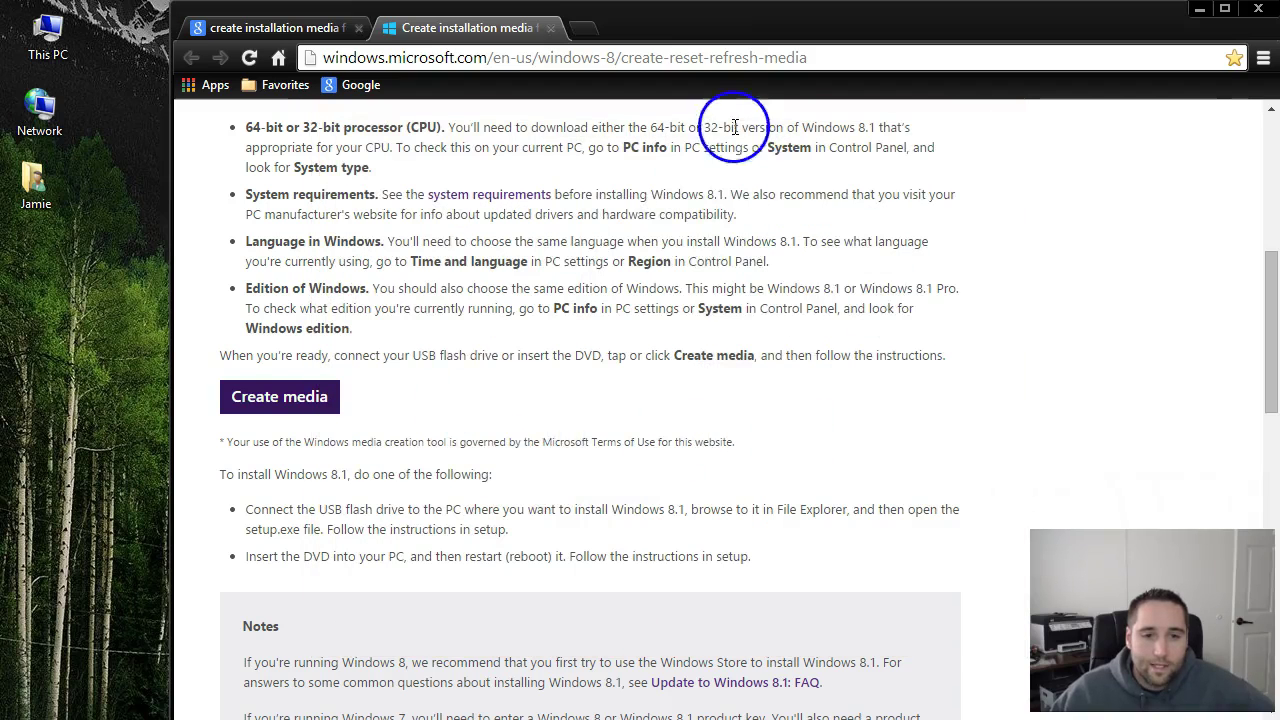
scroll(760, 346, "up", 5)
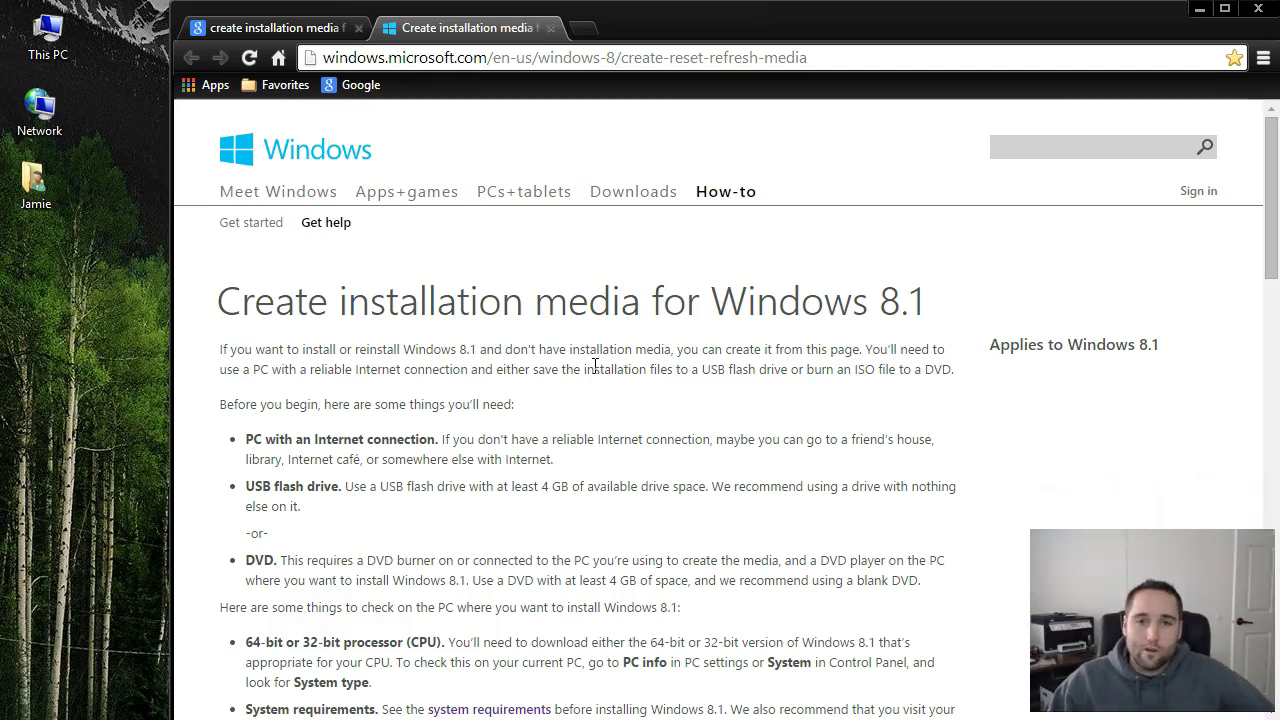
left_click_drag(648, 32, 585, 37)
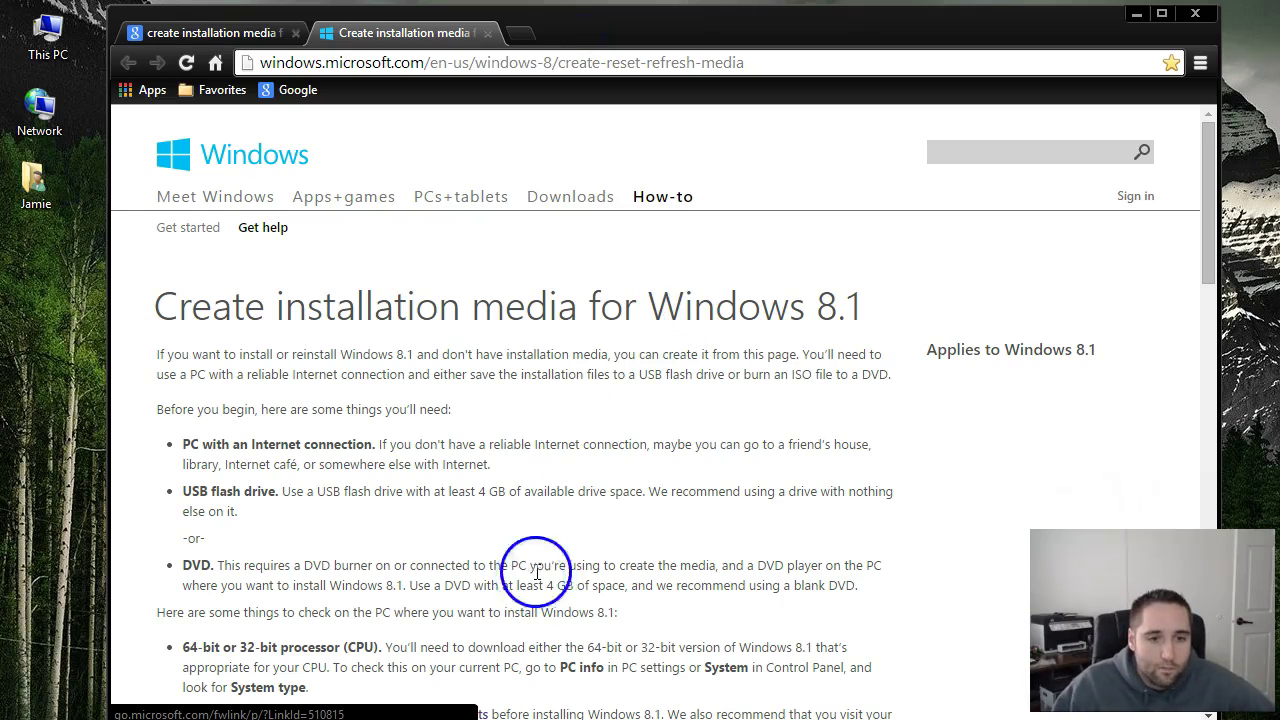
scroll(545, 518, "down", 2)
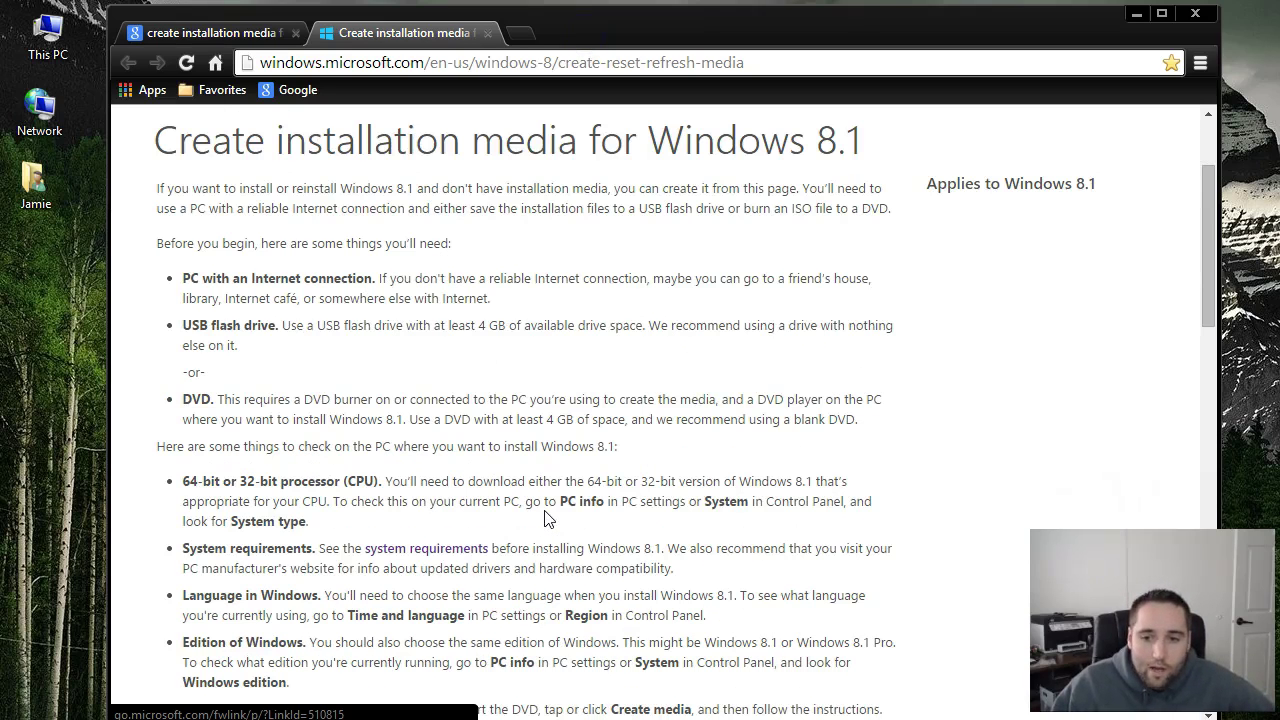
scroll(545, 518, "down", 12)
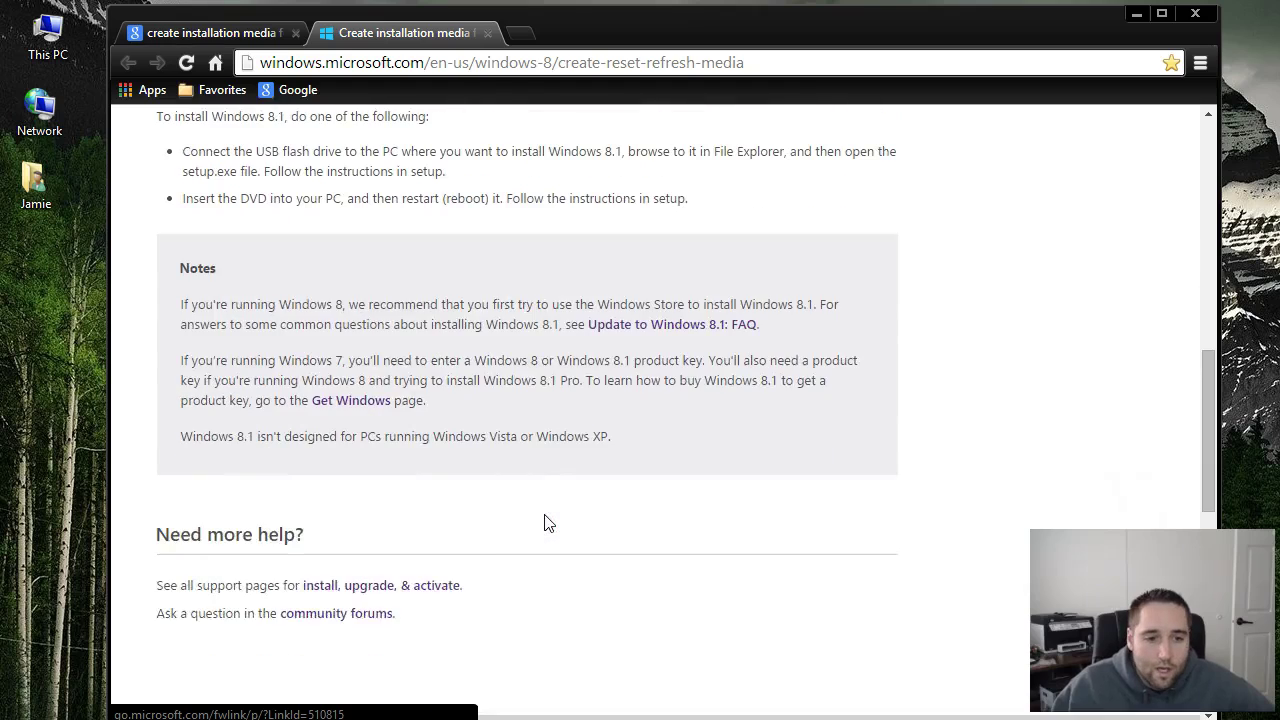
scroll(544, 526, "down", 2)
scroll(545, 520, "down", 3)
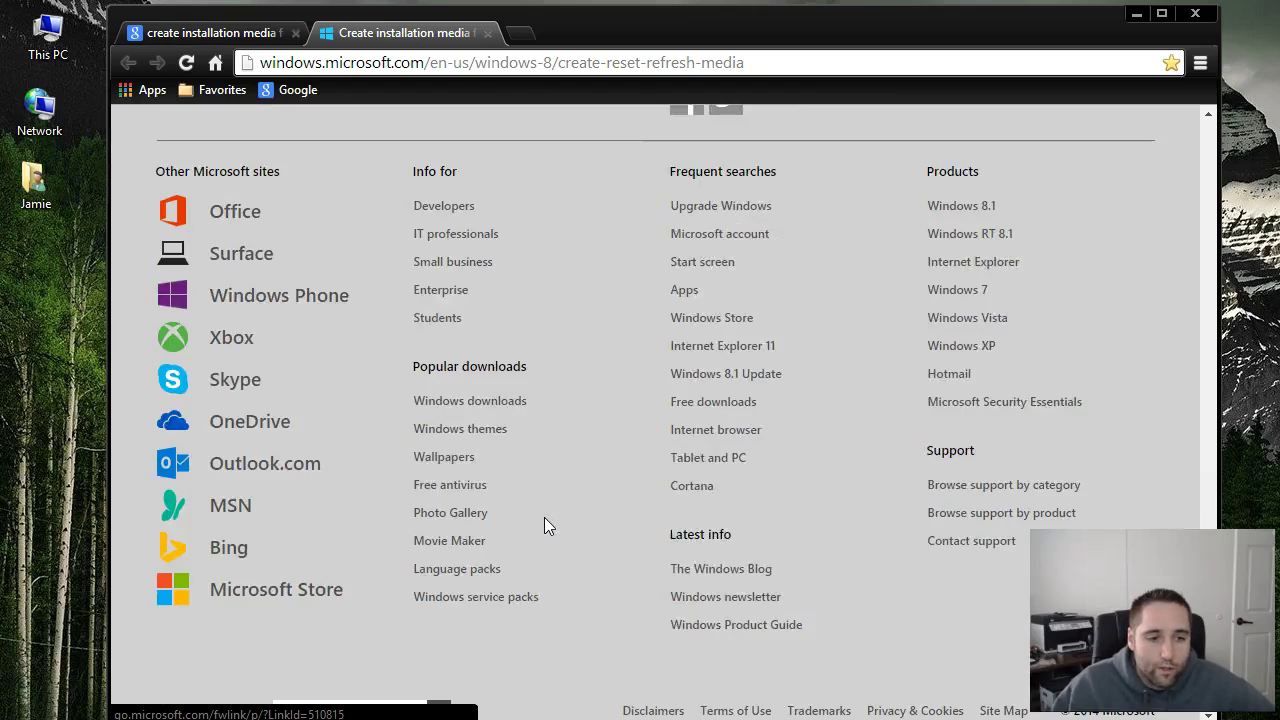
scroll(545, 520, "up", 10)
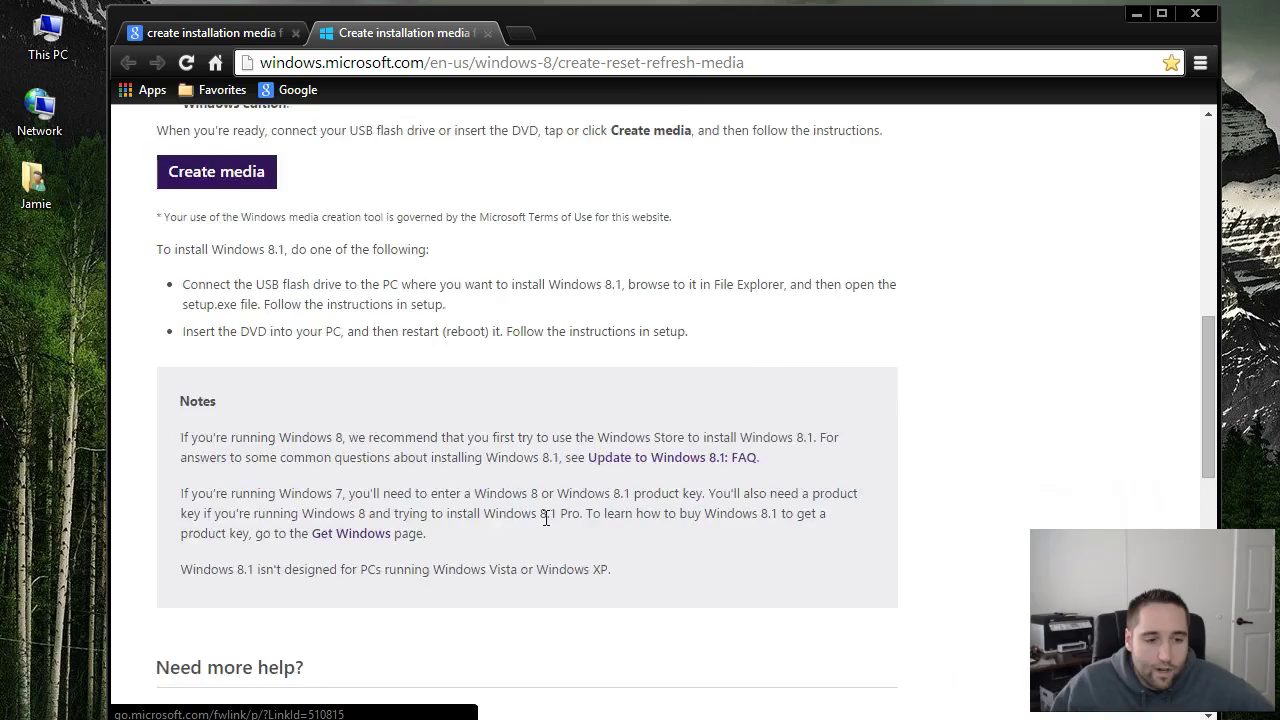
scroll(545, 518, "up", 6)
scroll(545, 518, "up", 3)
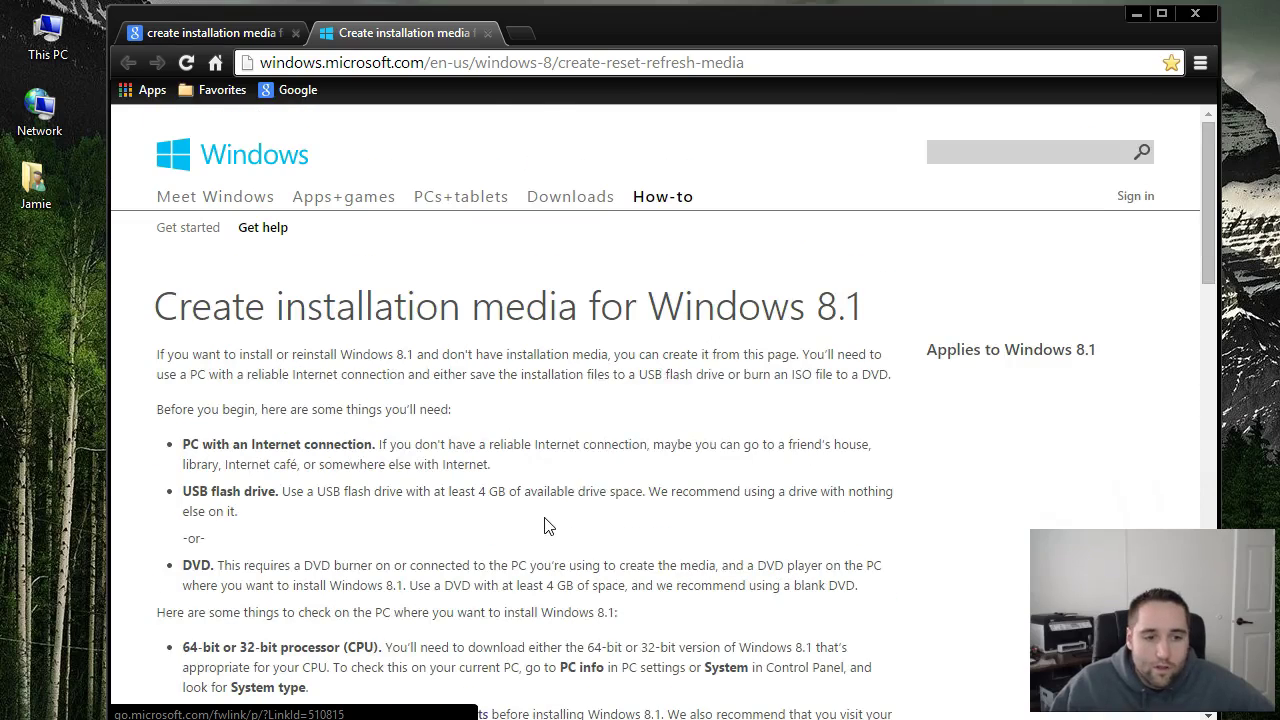